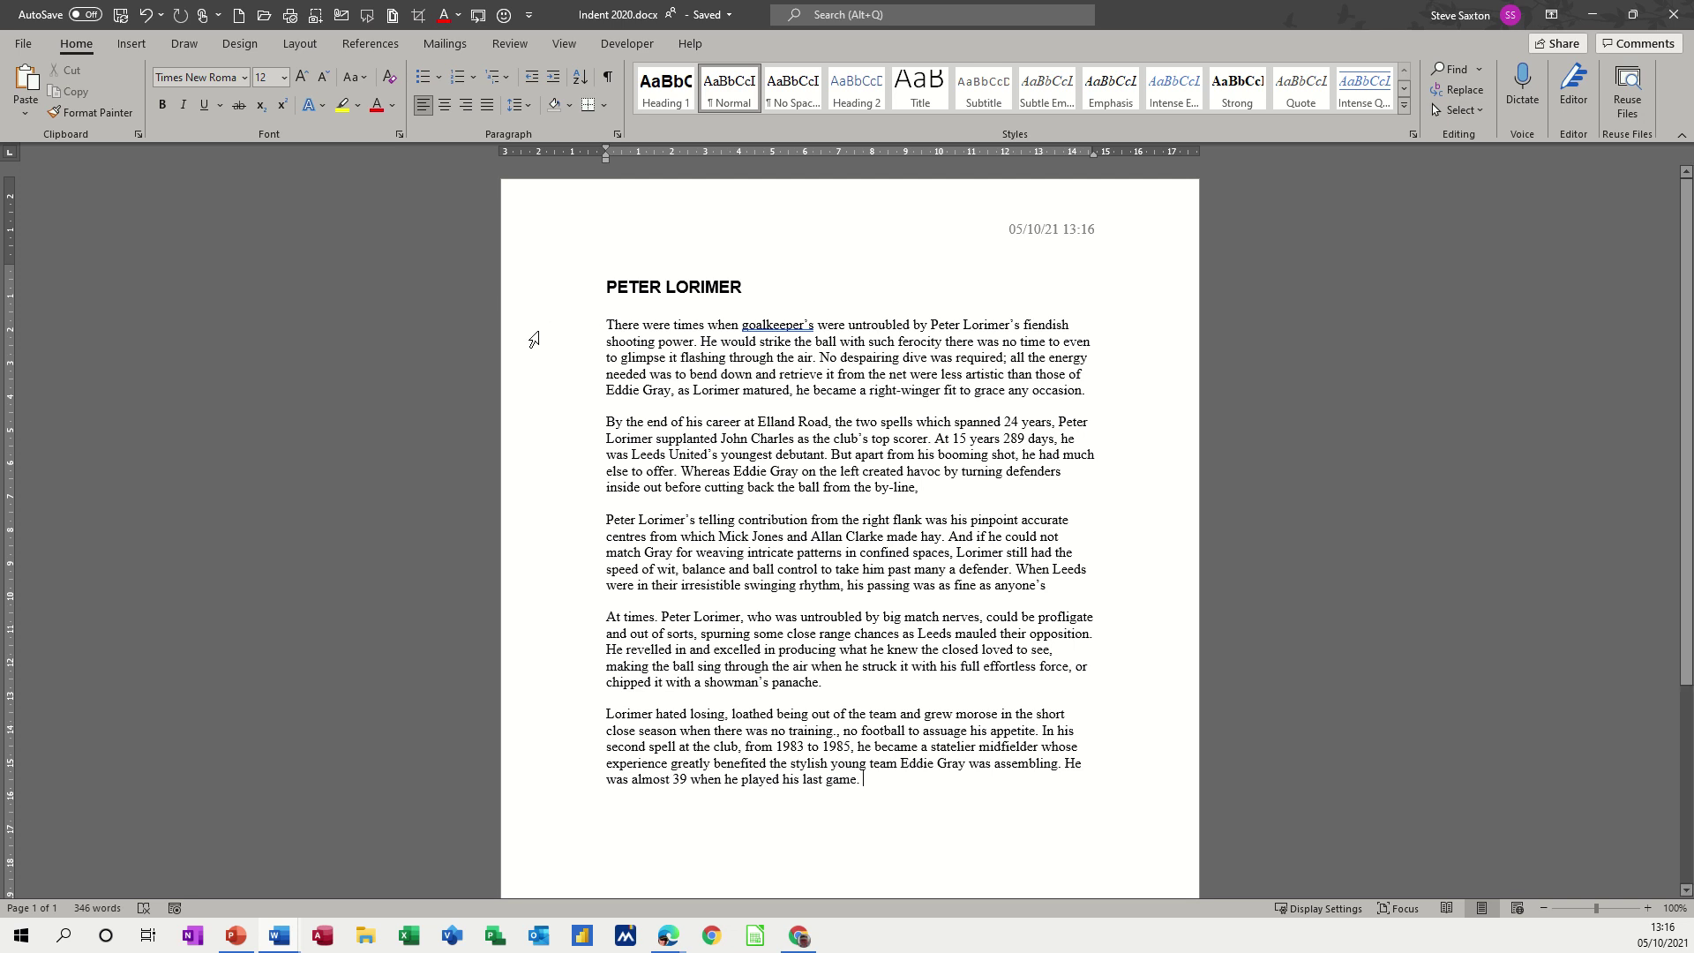
Paste two copies of the opening Peter Lorimer paragraph on a new line after 'game.'
double_click(553, 347)
key(ctrl+c)
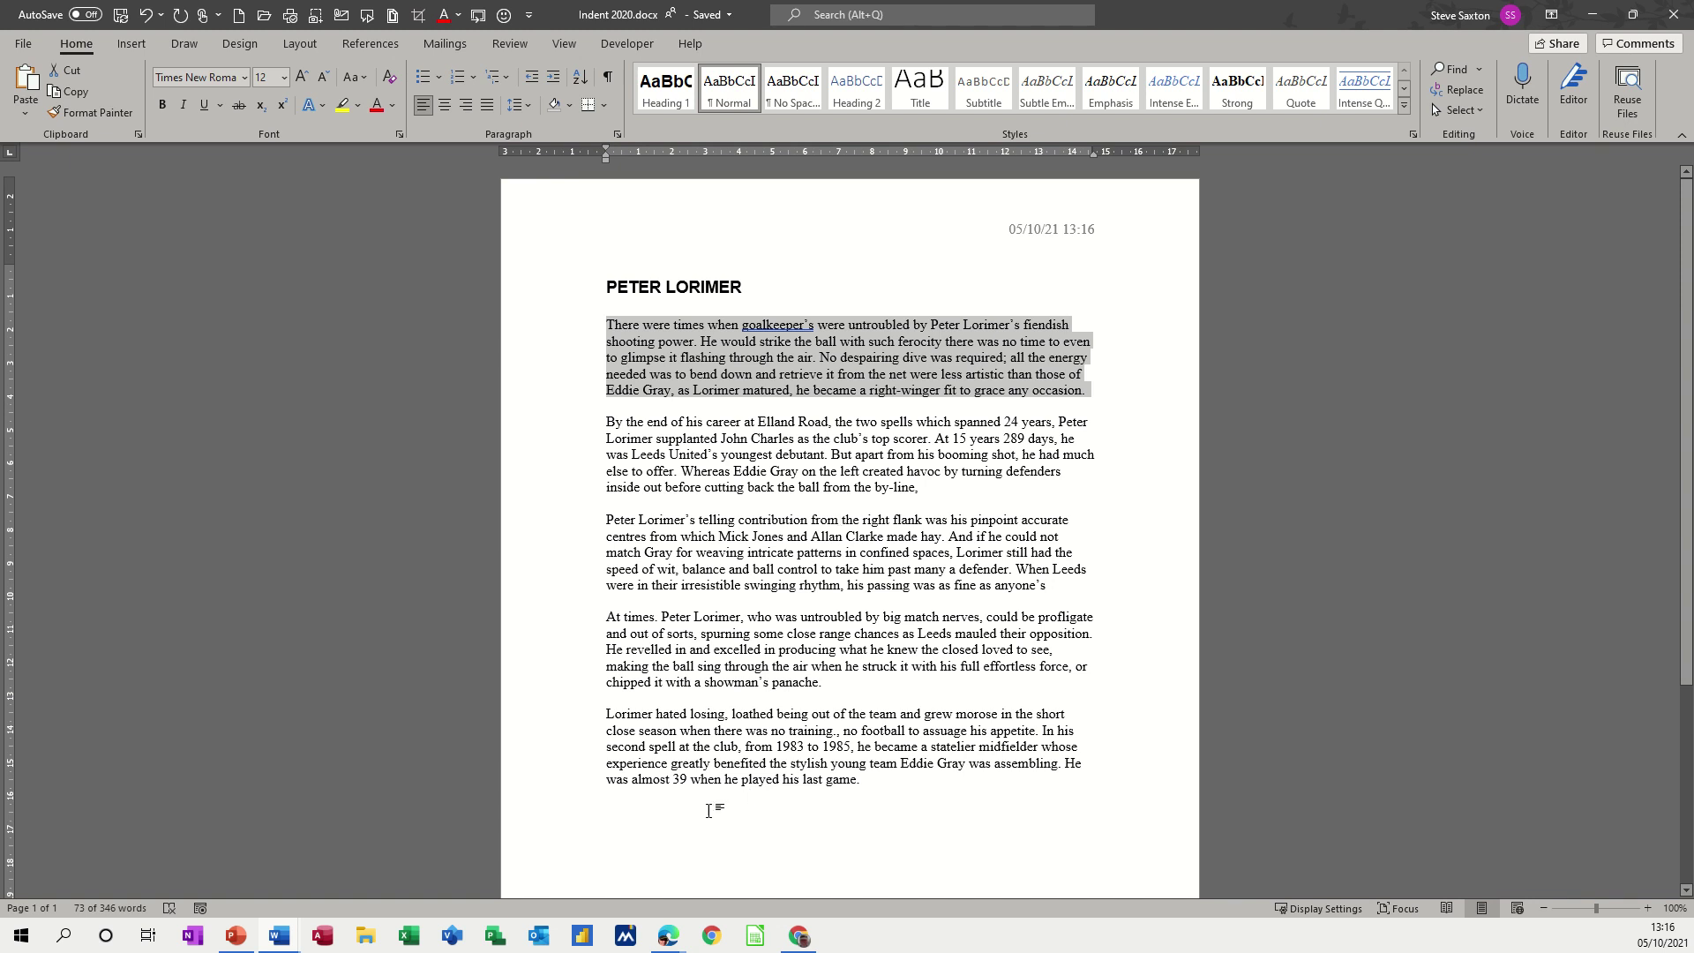
click(847, 807)
key(Return)
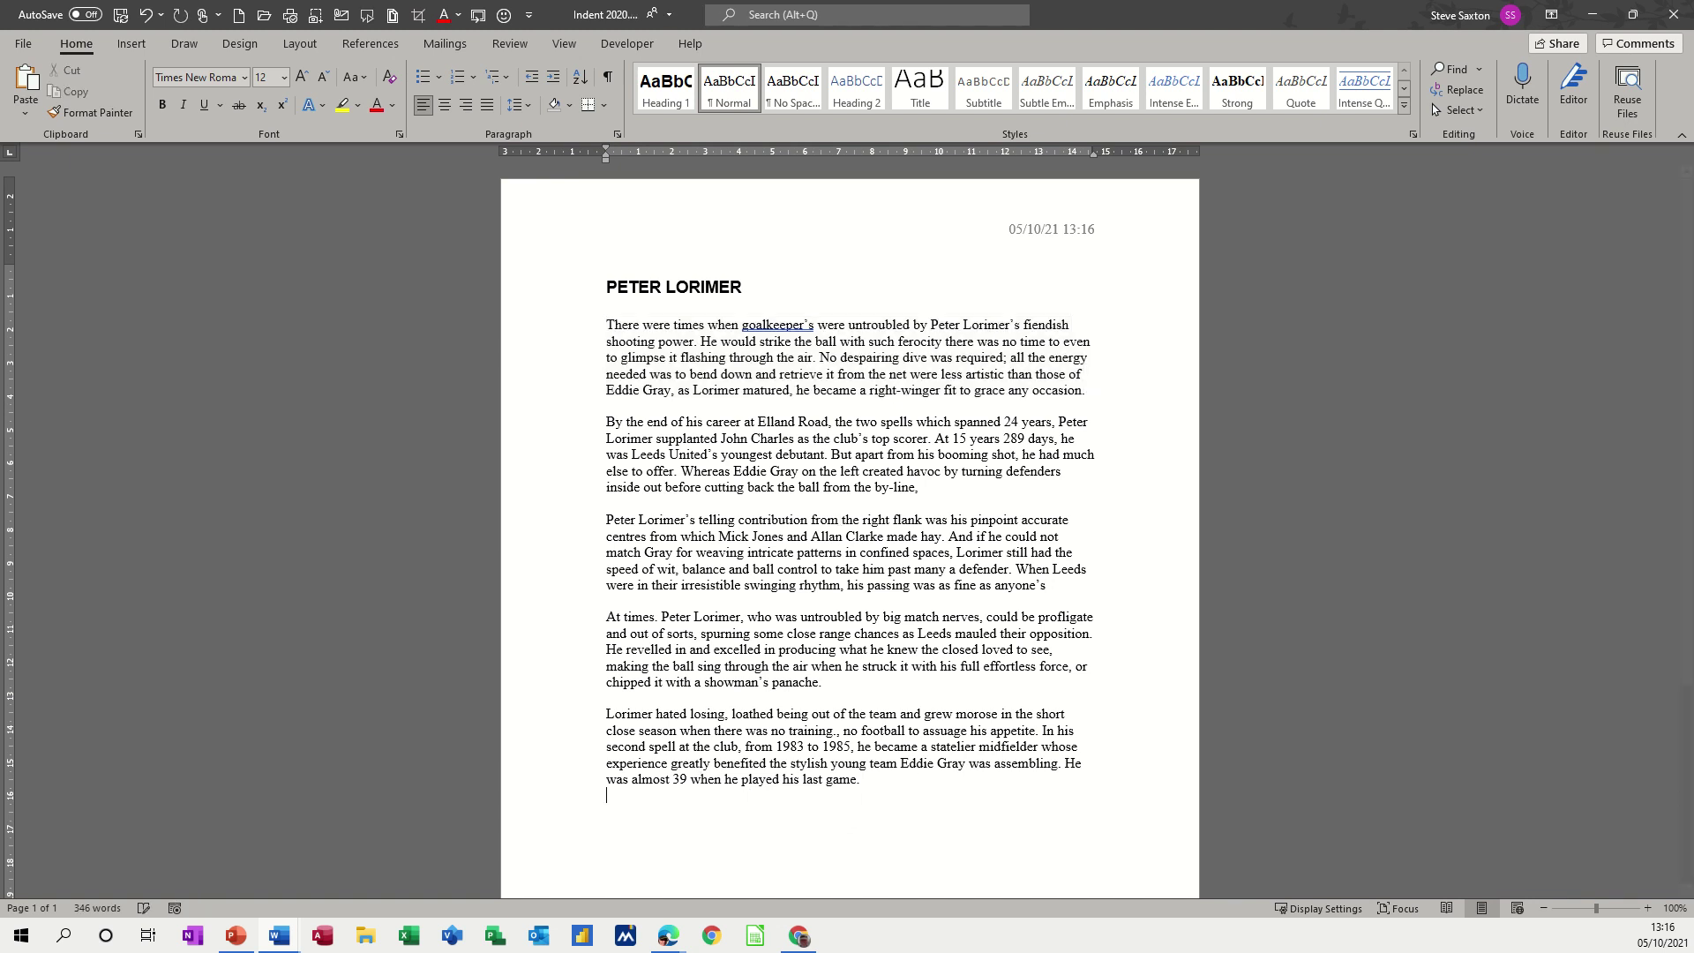
key(ctrl+v)
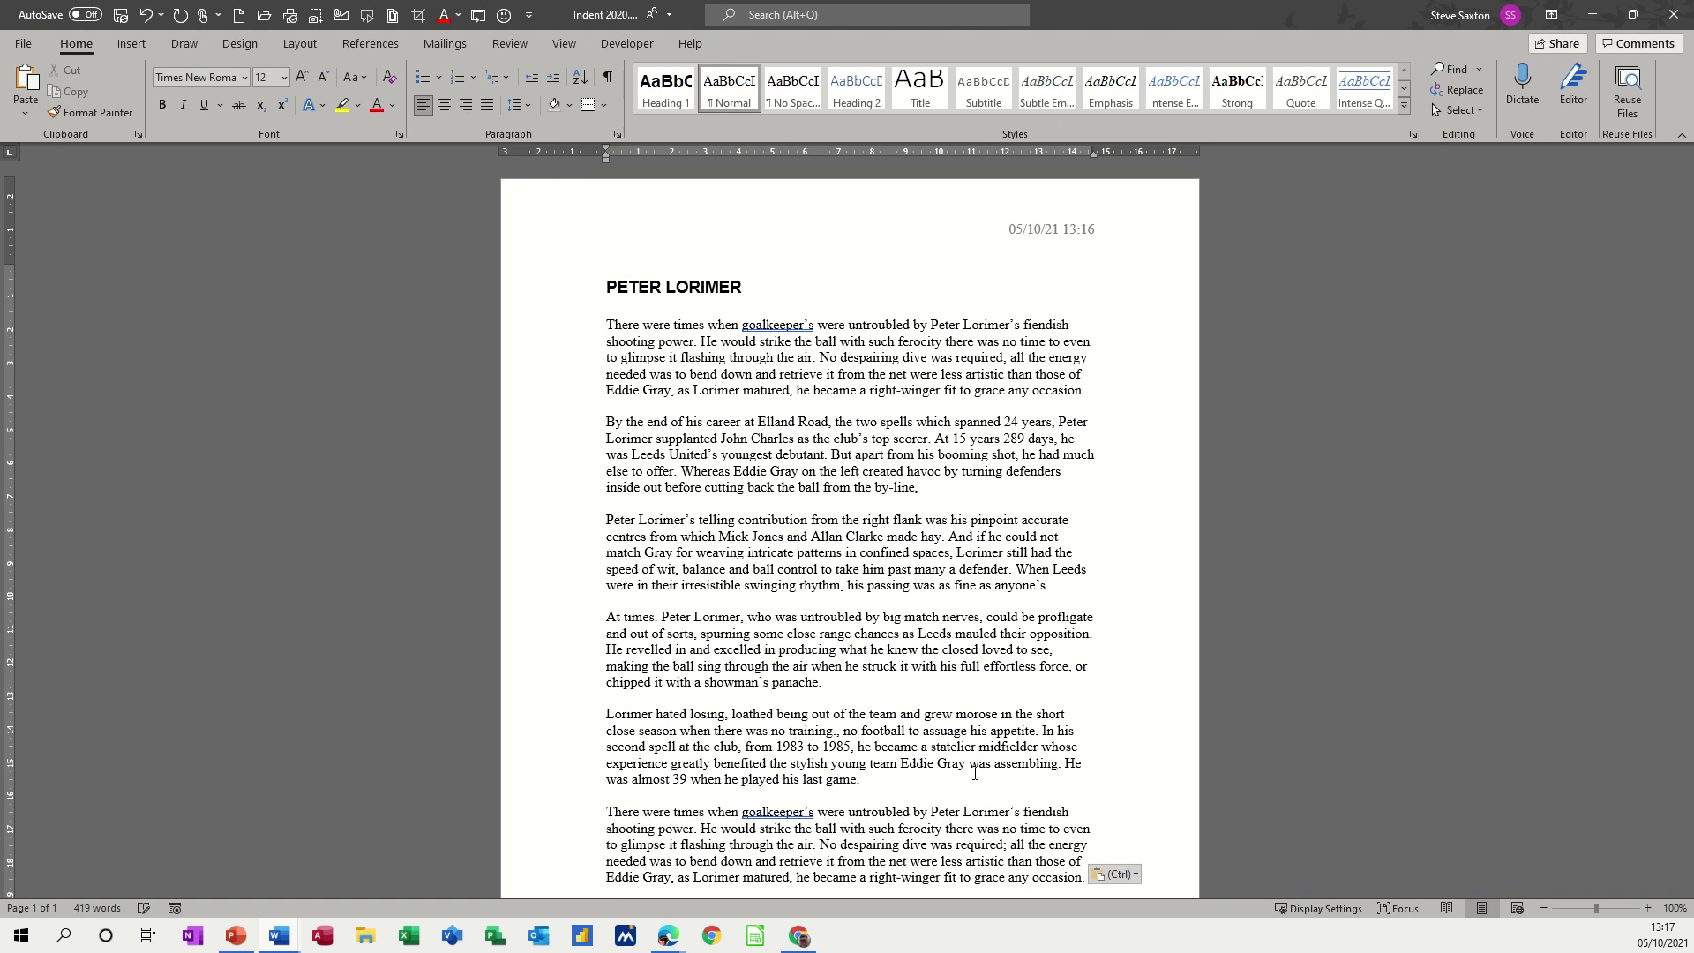
key(ctrl+v)
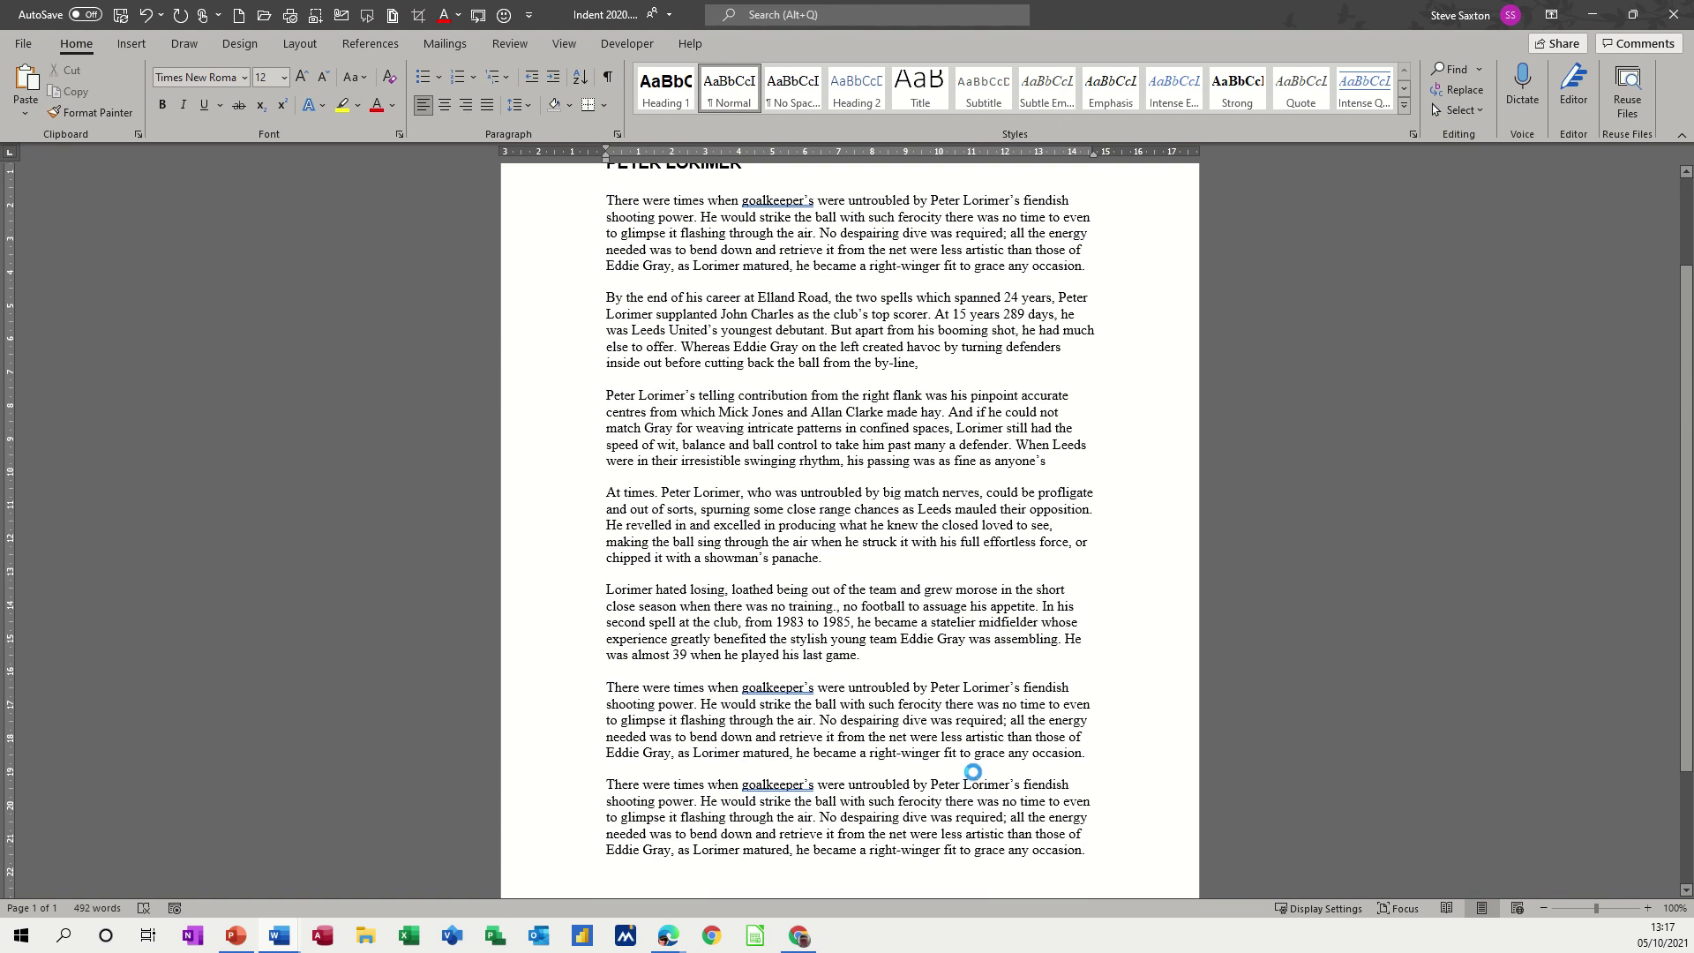
Create a new document and paste the Lorimer paragraph into it twice
key(ctrl+n)
key(ctrl+v)
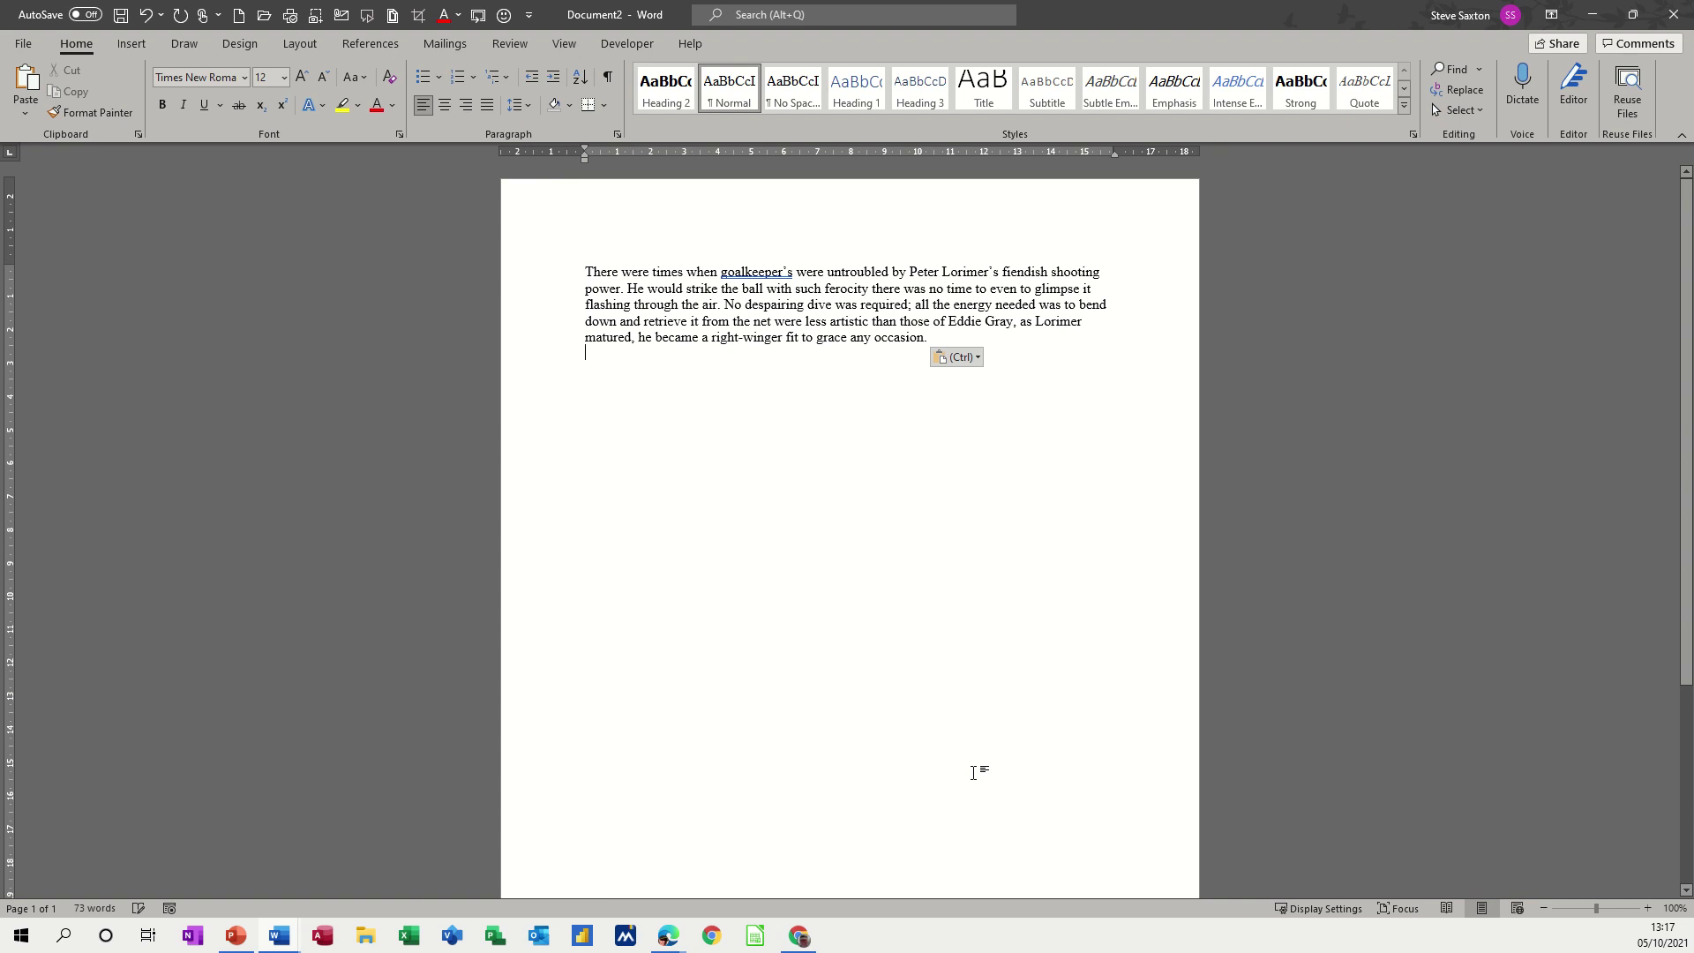
key(ctrl+v)
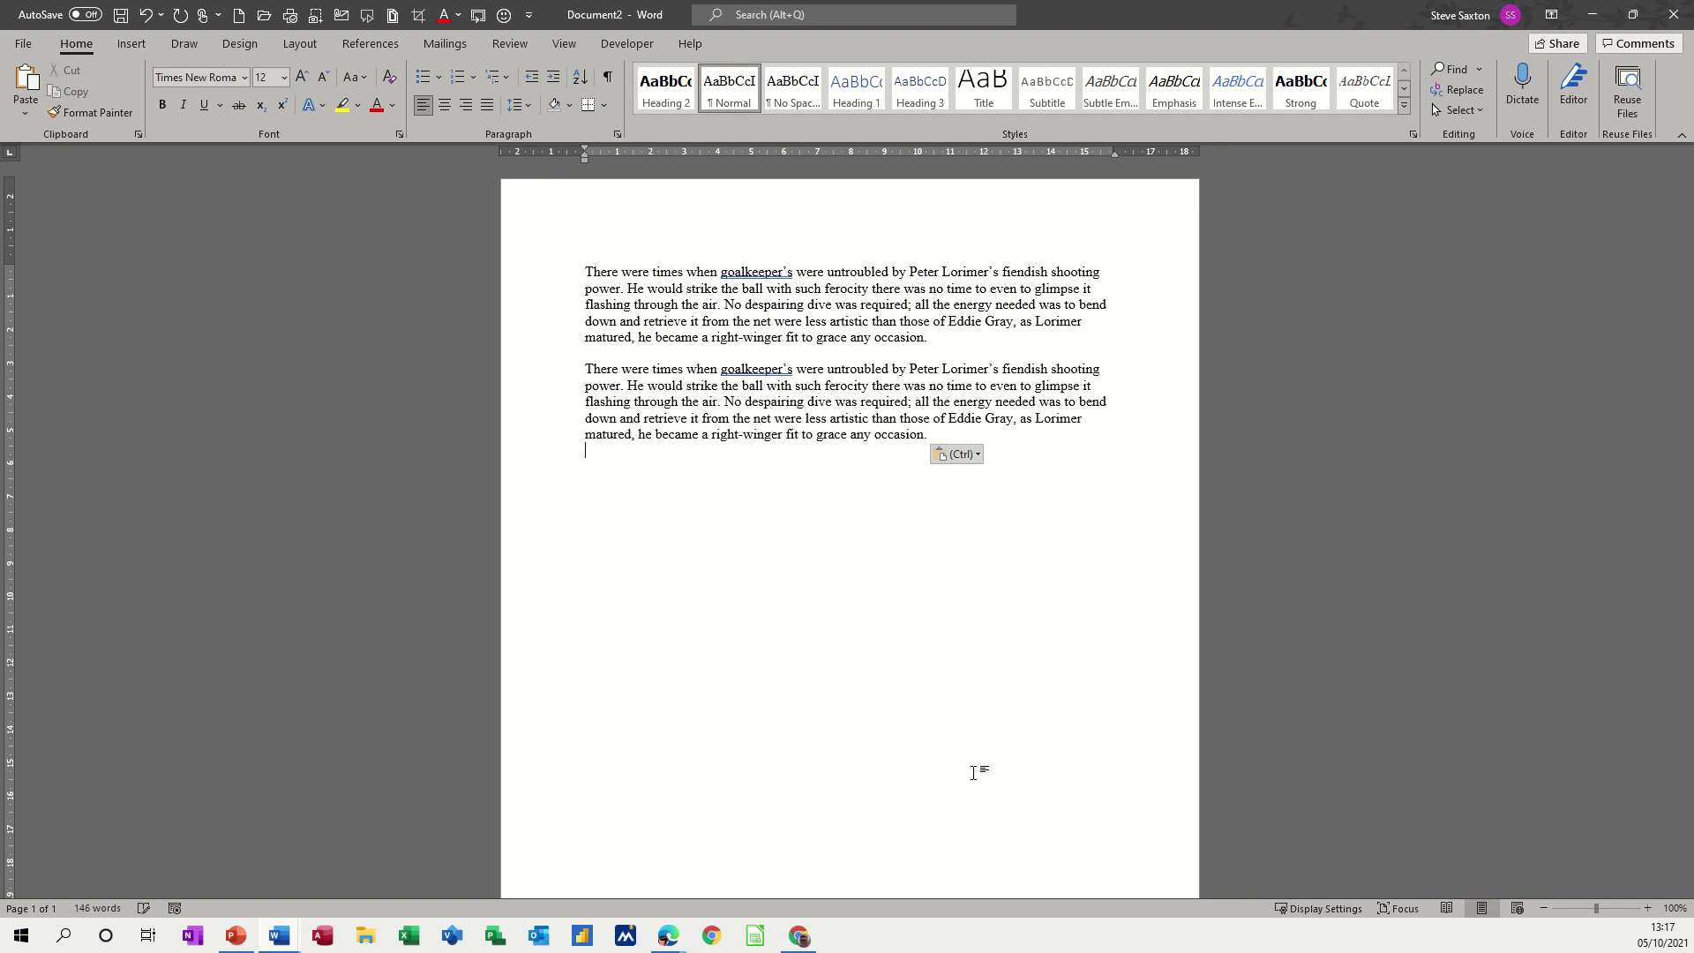
key(Escape)
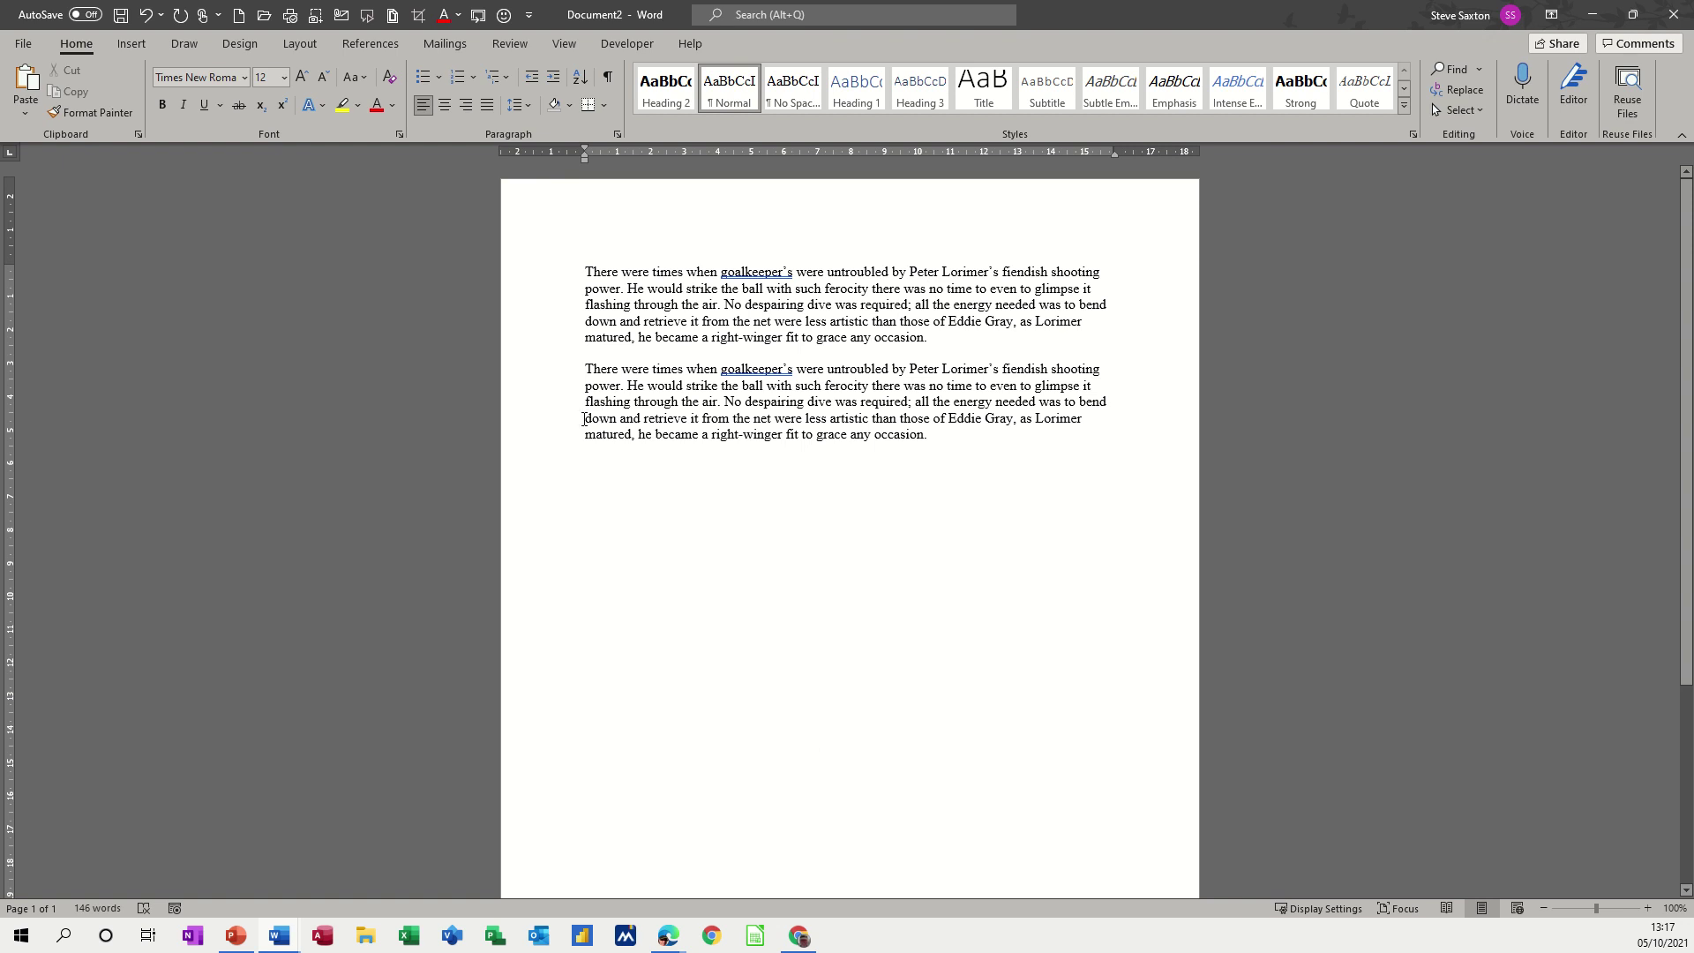
Cut the second paragraph's first line and paste it on the empty line below
click(558, 375)
key(ctrl+c)
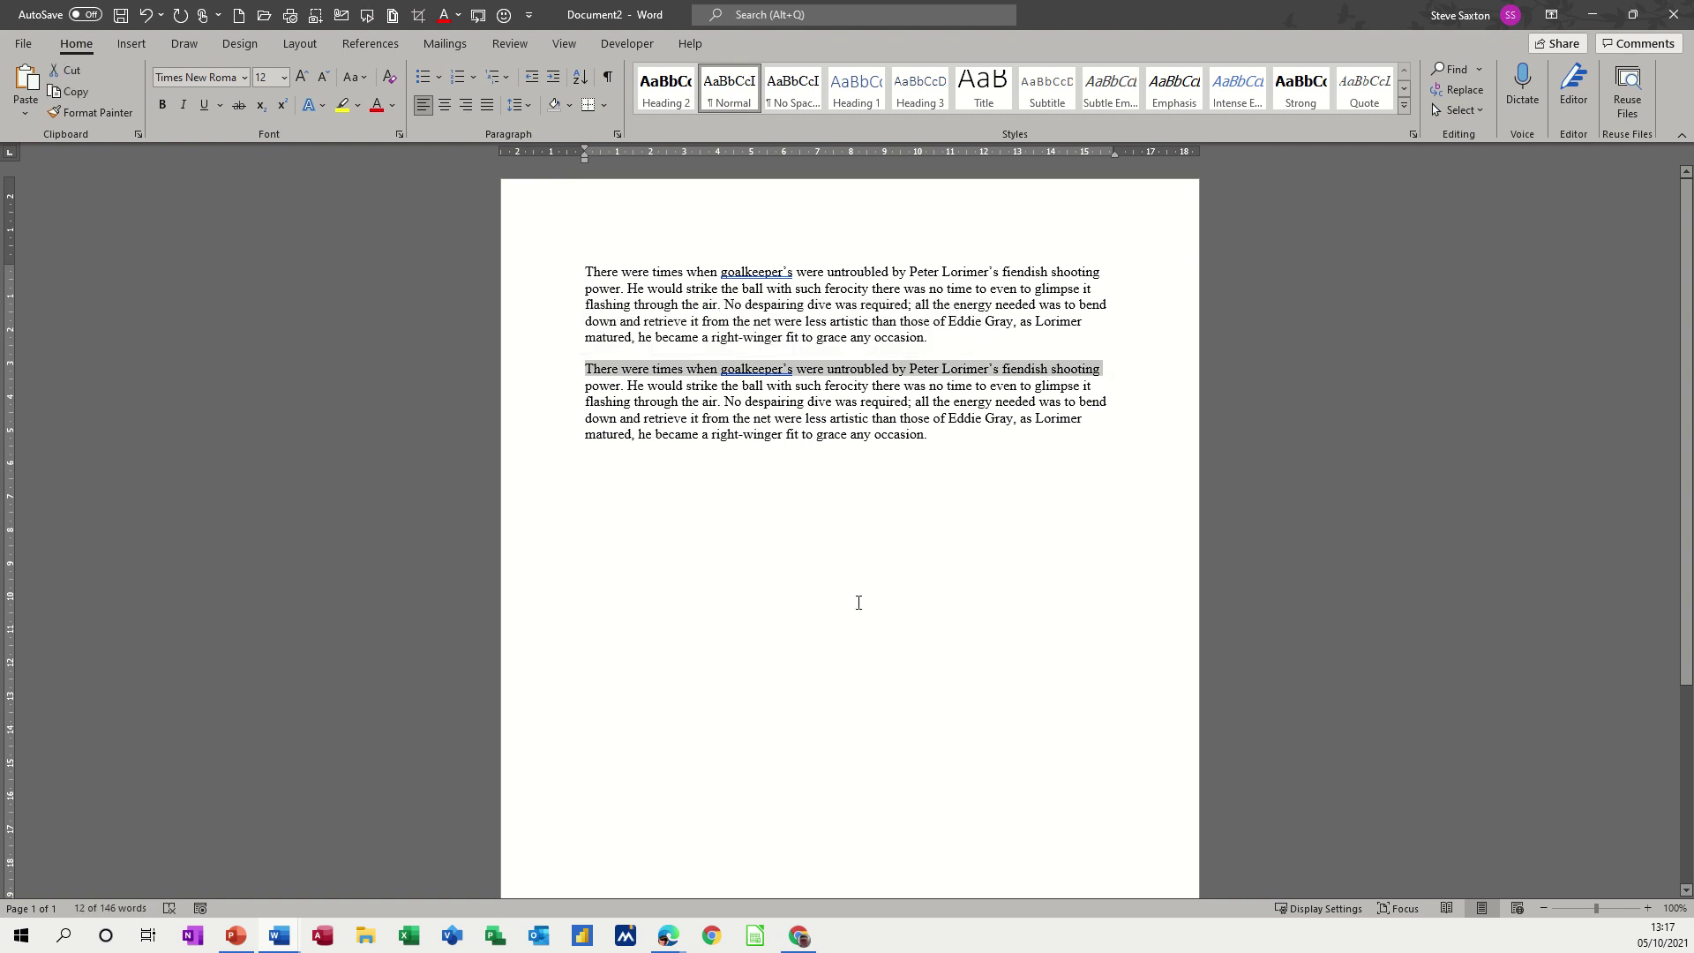
key(Delete)
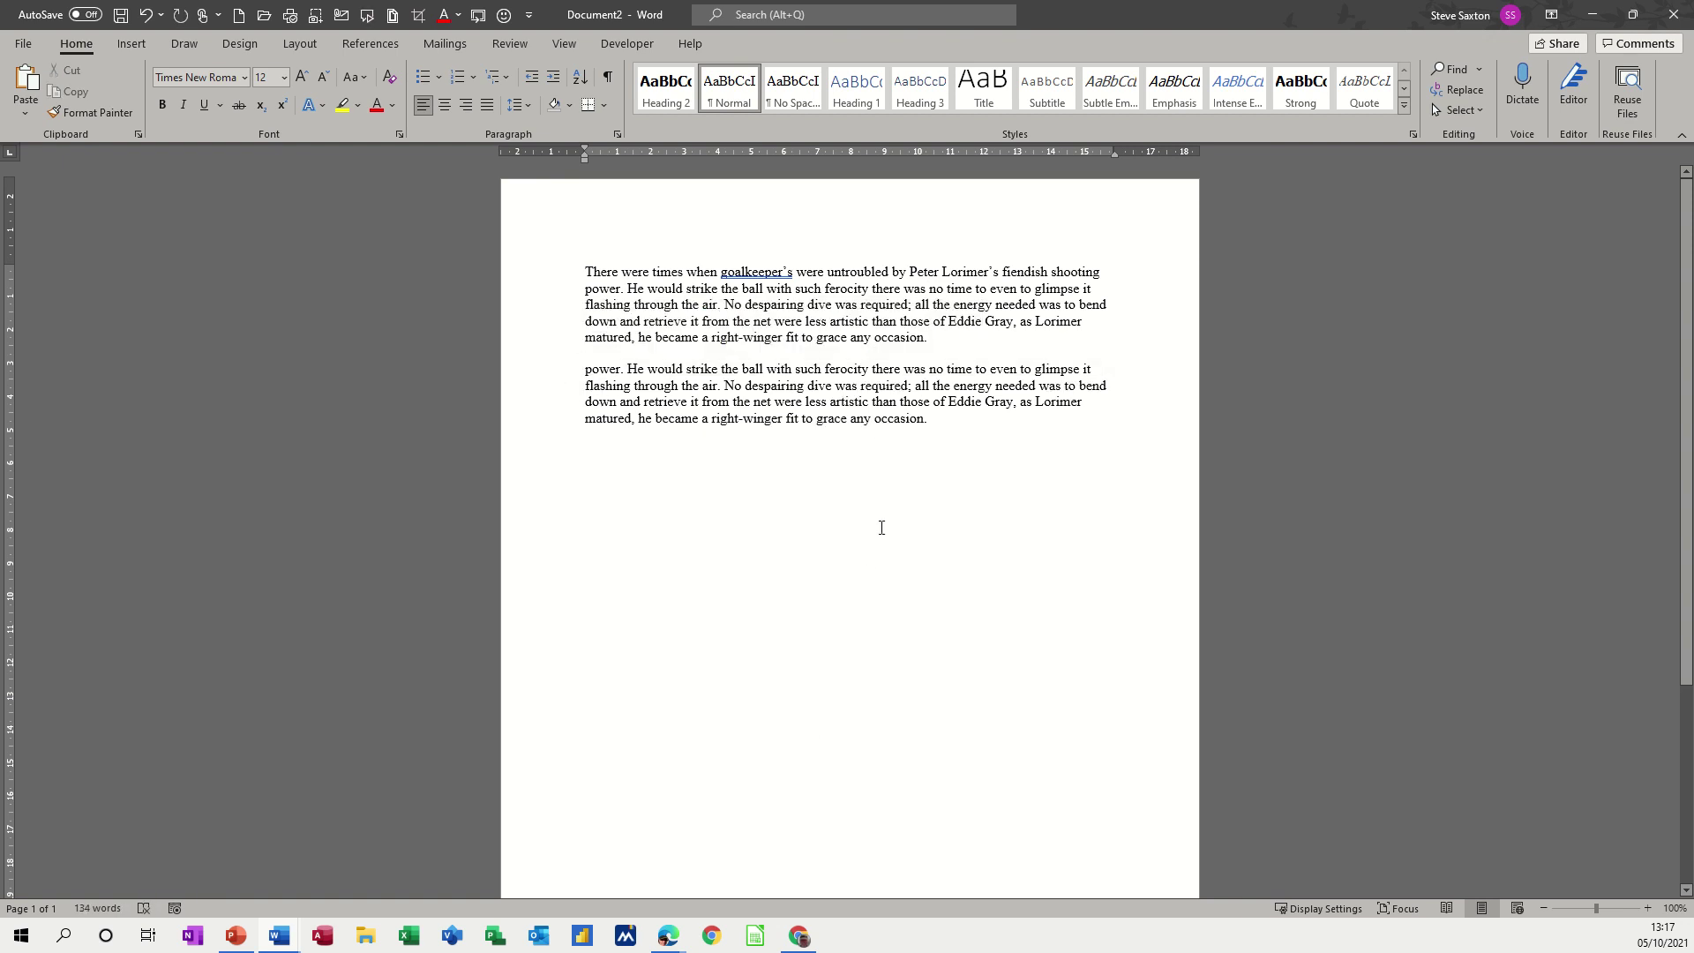
click(917, 464)
key(ctrl+v)
key(ctrl+v)
key(ctrl+v)
key(ctrl+v)
key(ctrl+v)
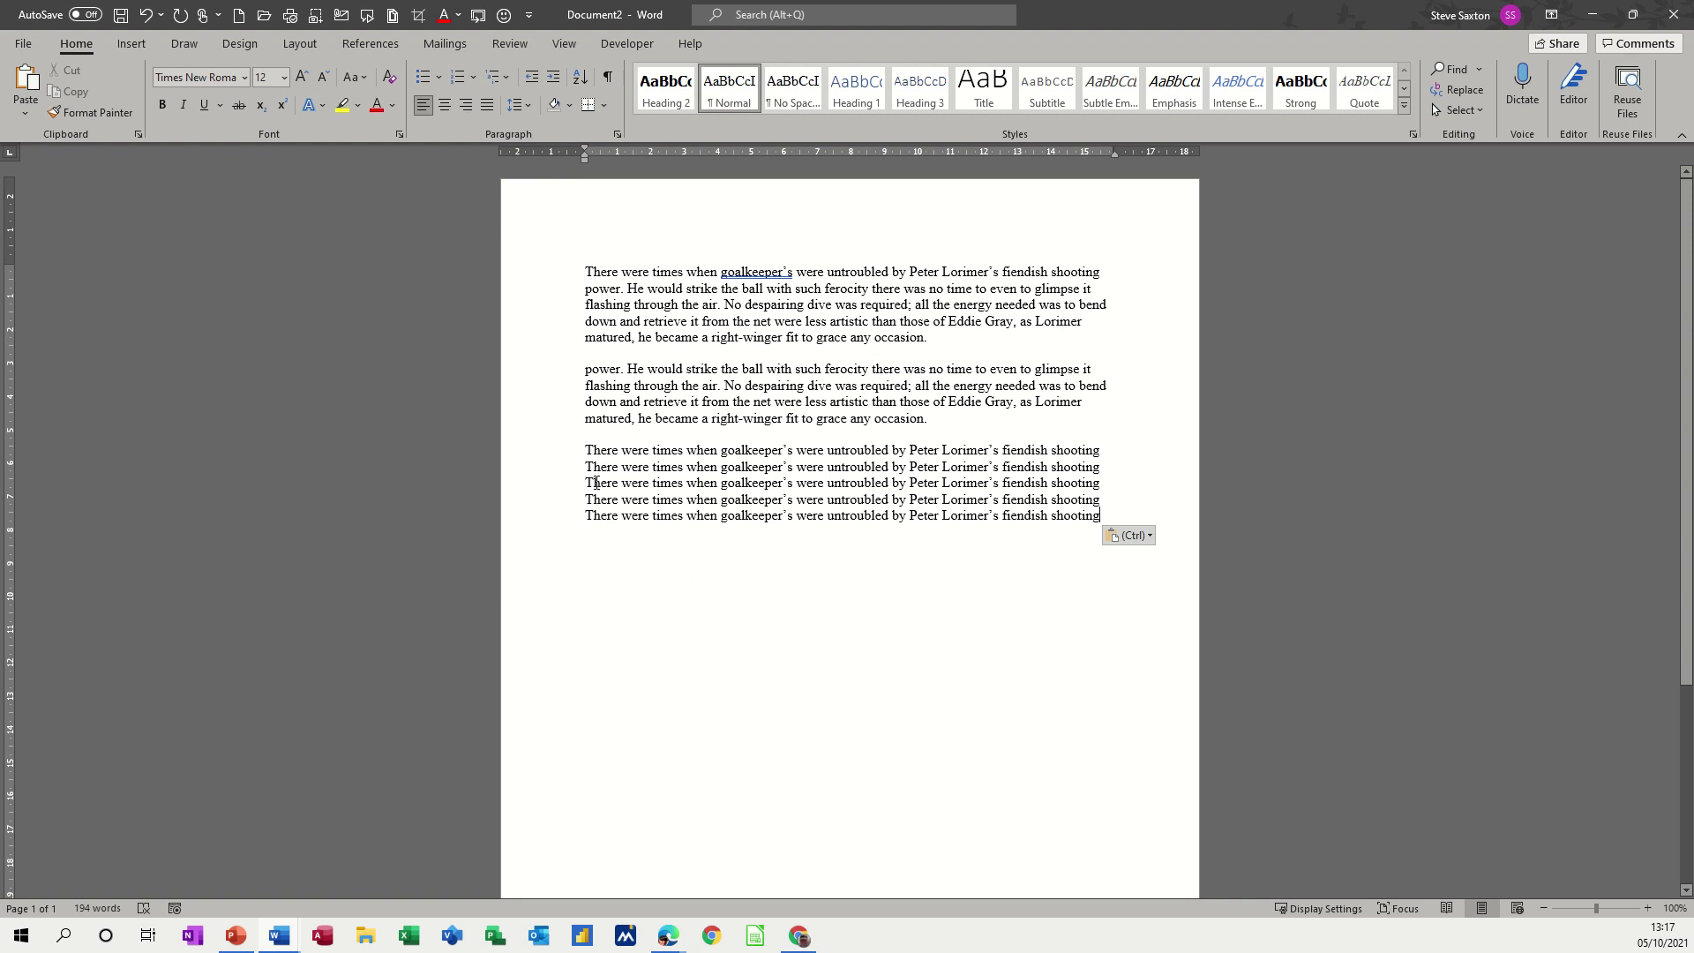
Close the new document without saving, then open the Clipboard pane and clear all items
key(alt+F4)
key(n)
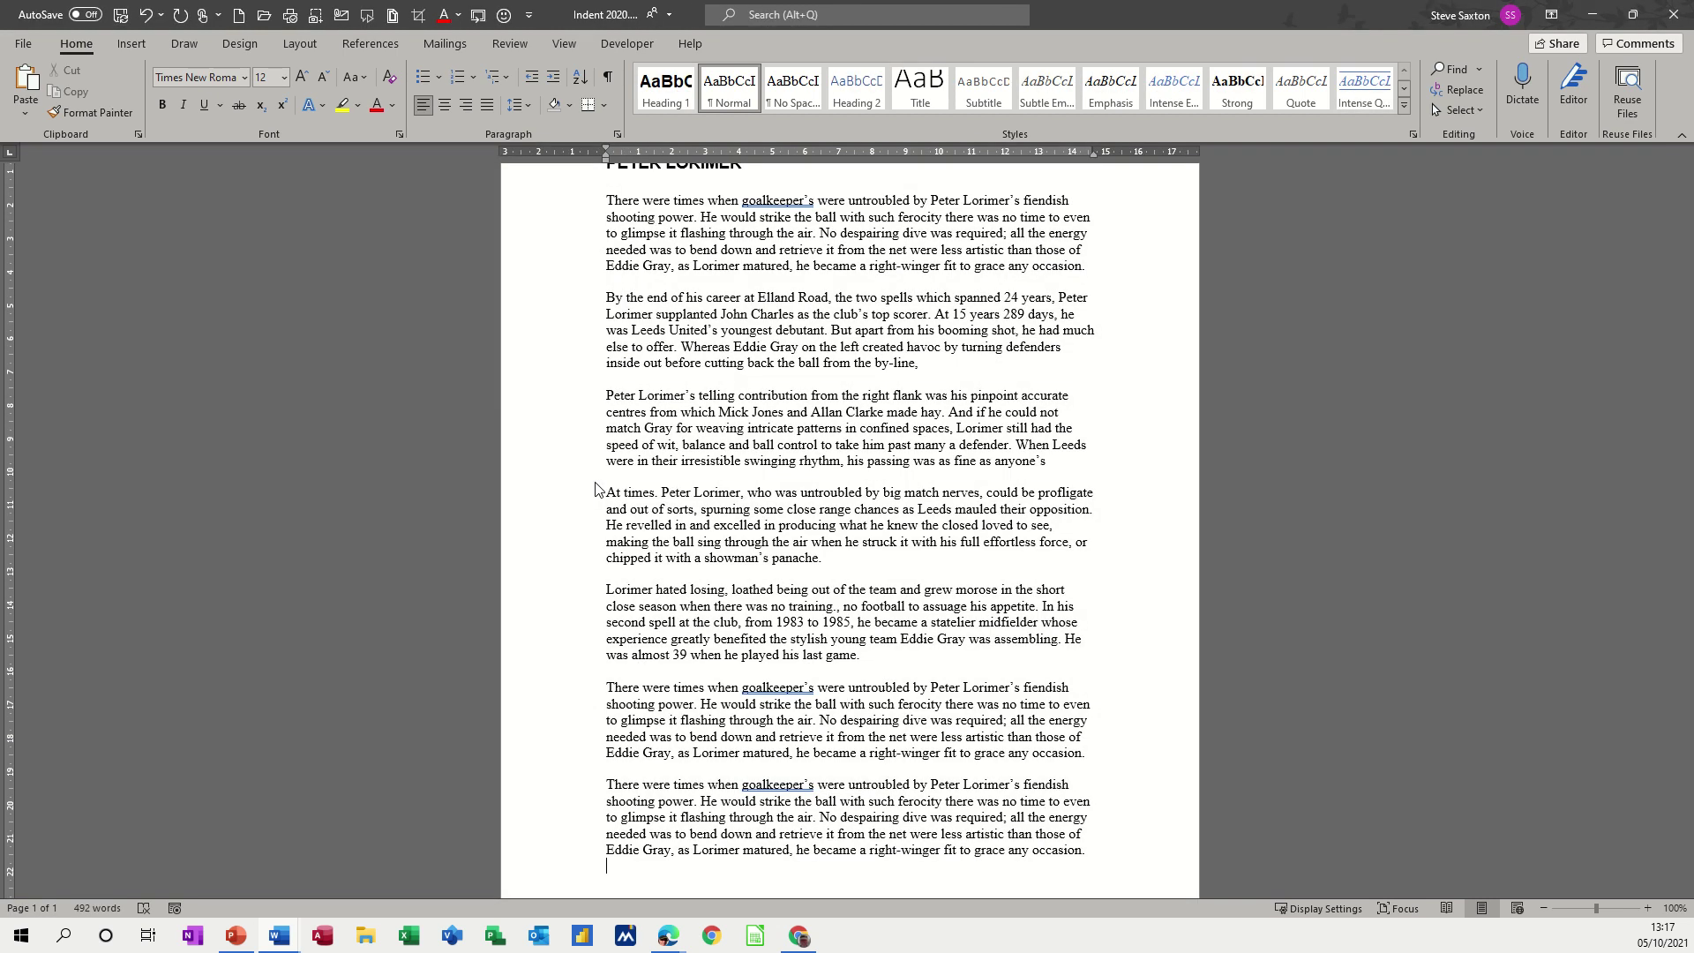
scroll(459, 291, up, 2)
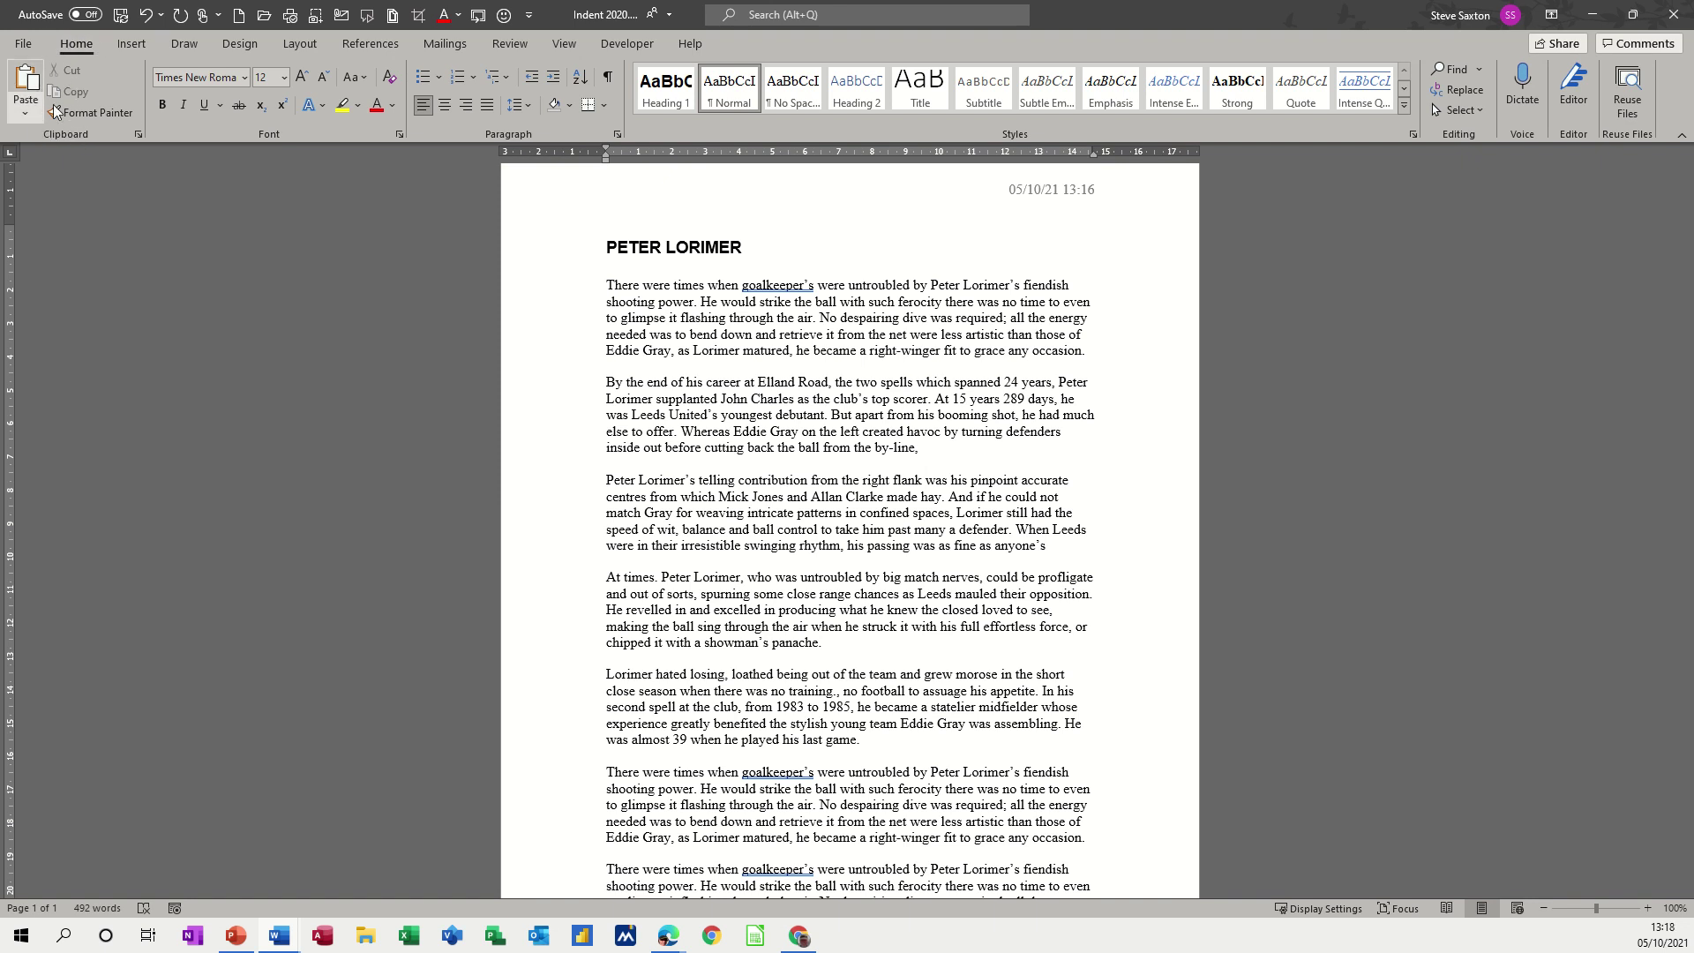
click(139, 136)
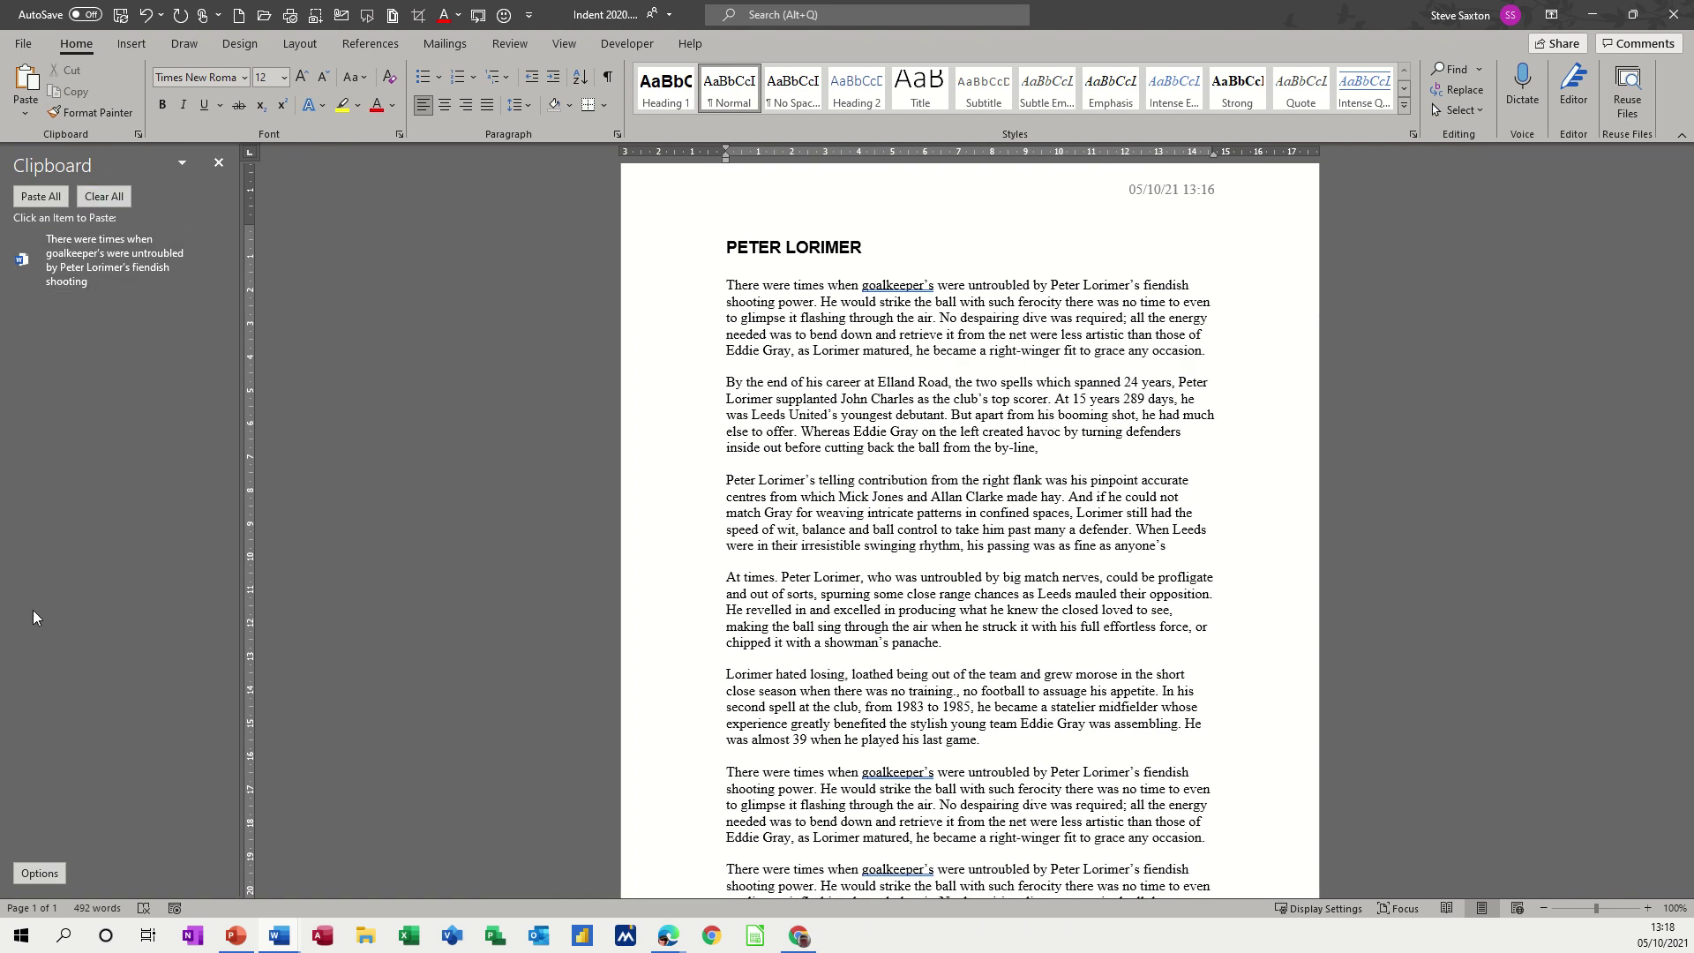
click(106, 198)
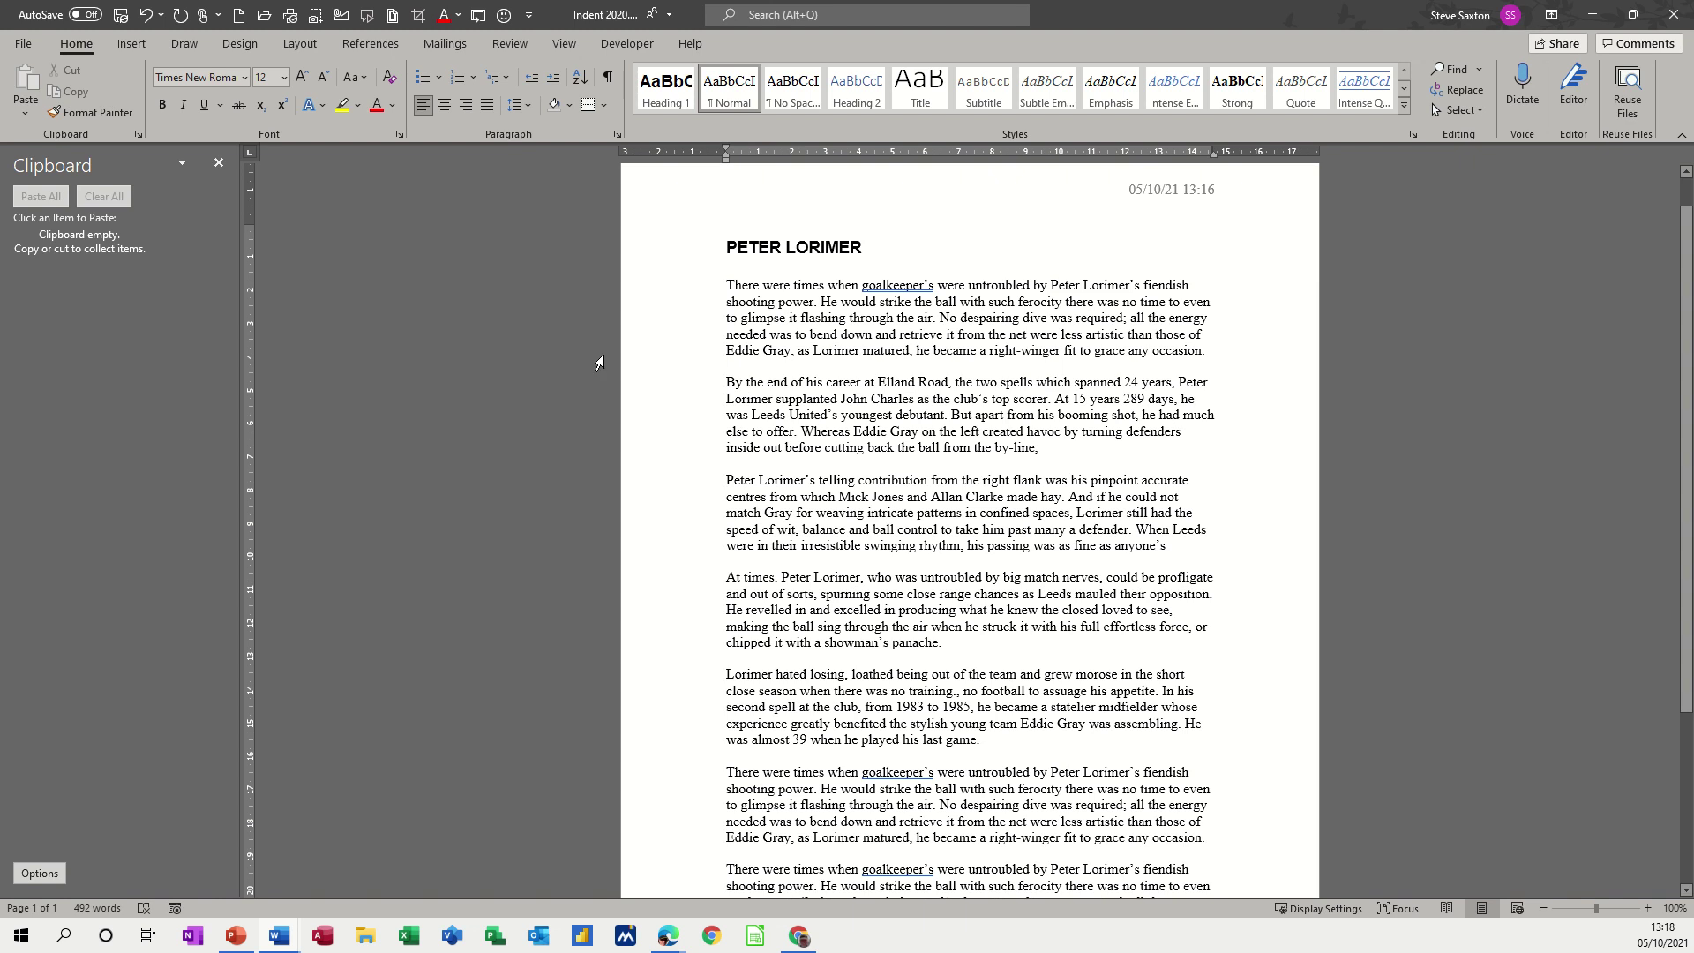
Copy 'There', the second paragraph, and 'Peter Lorimer's' to the clipboard
double_click(751, 286)
key(ctrl+c)
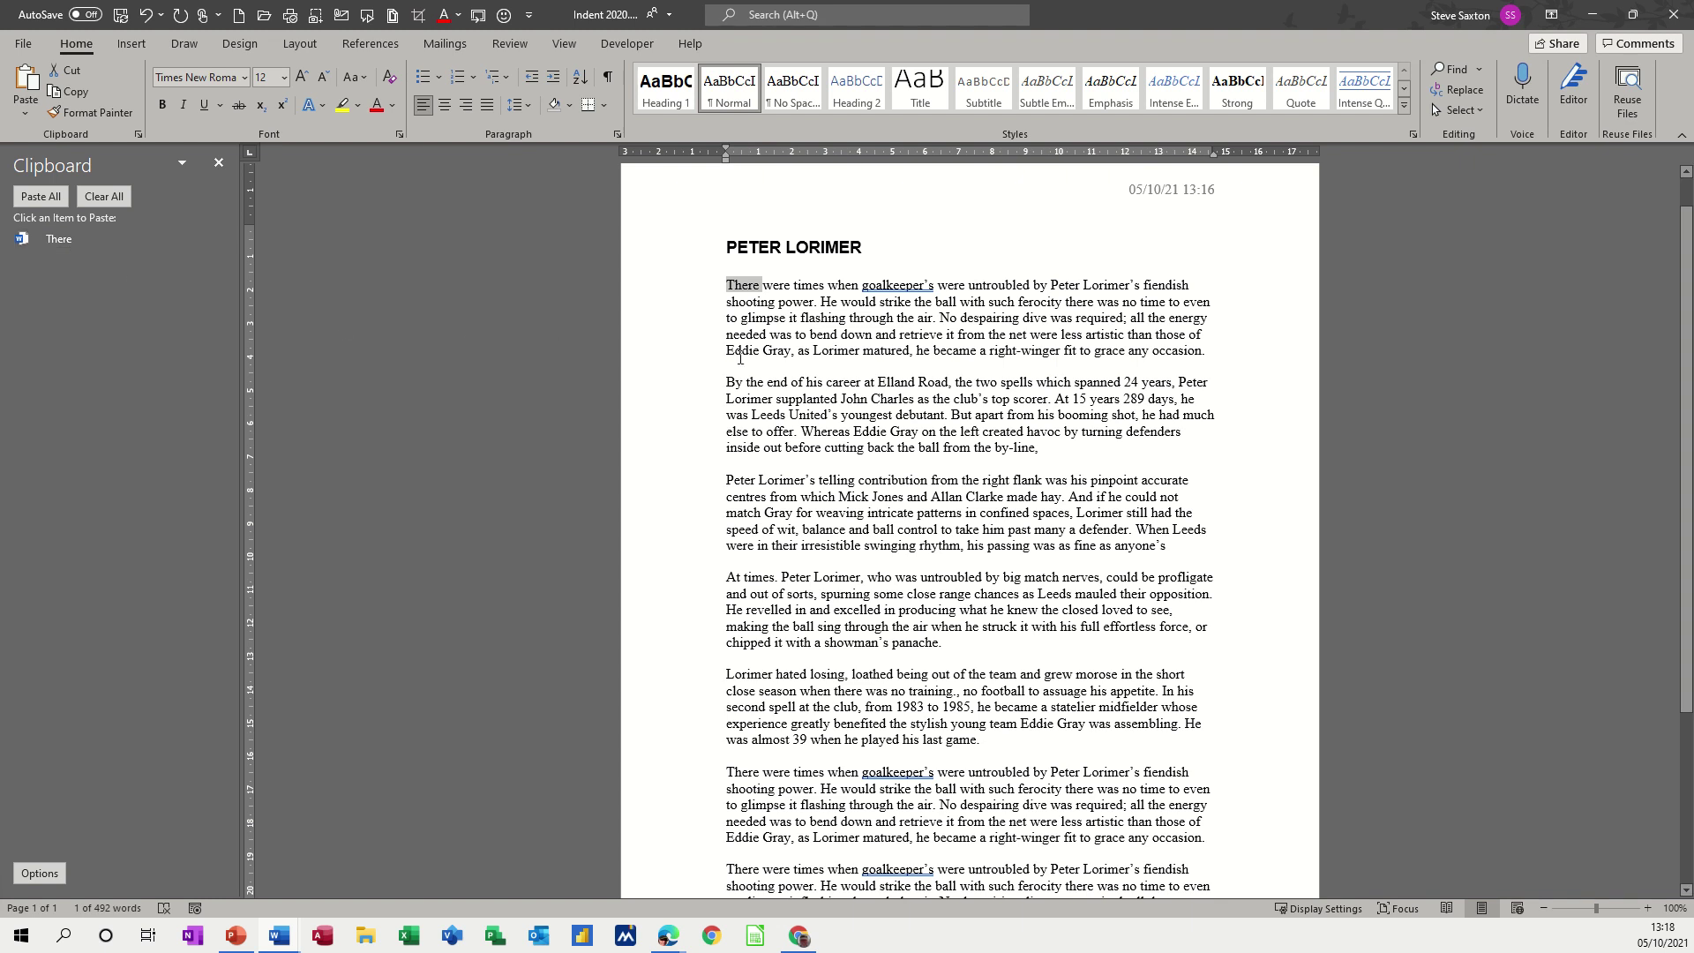
double_click(688, 420)
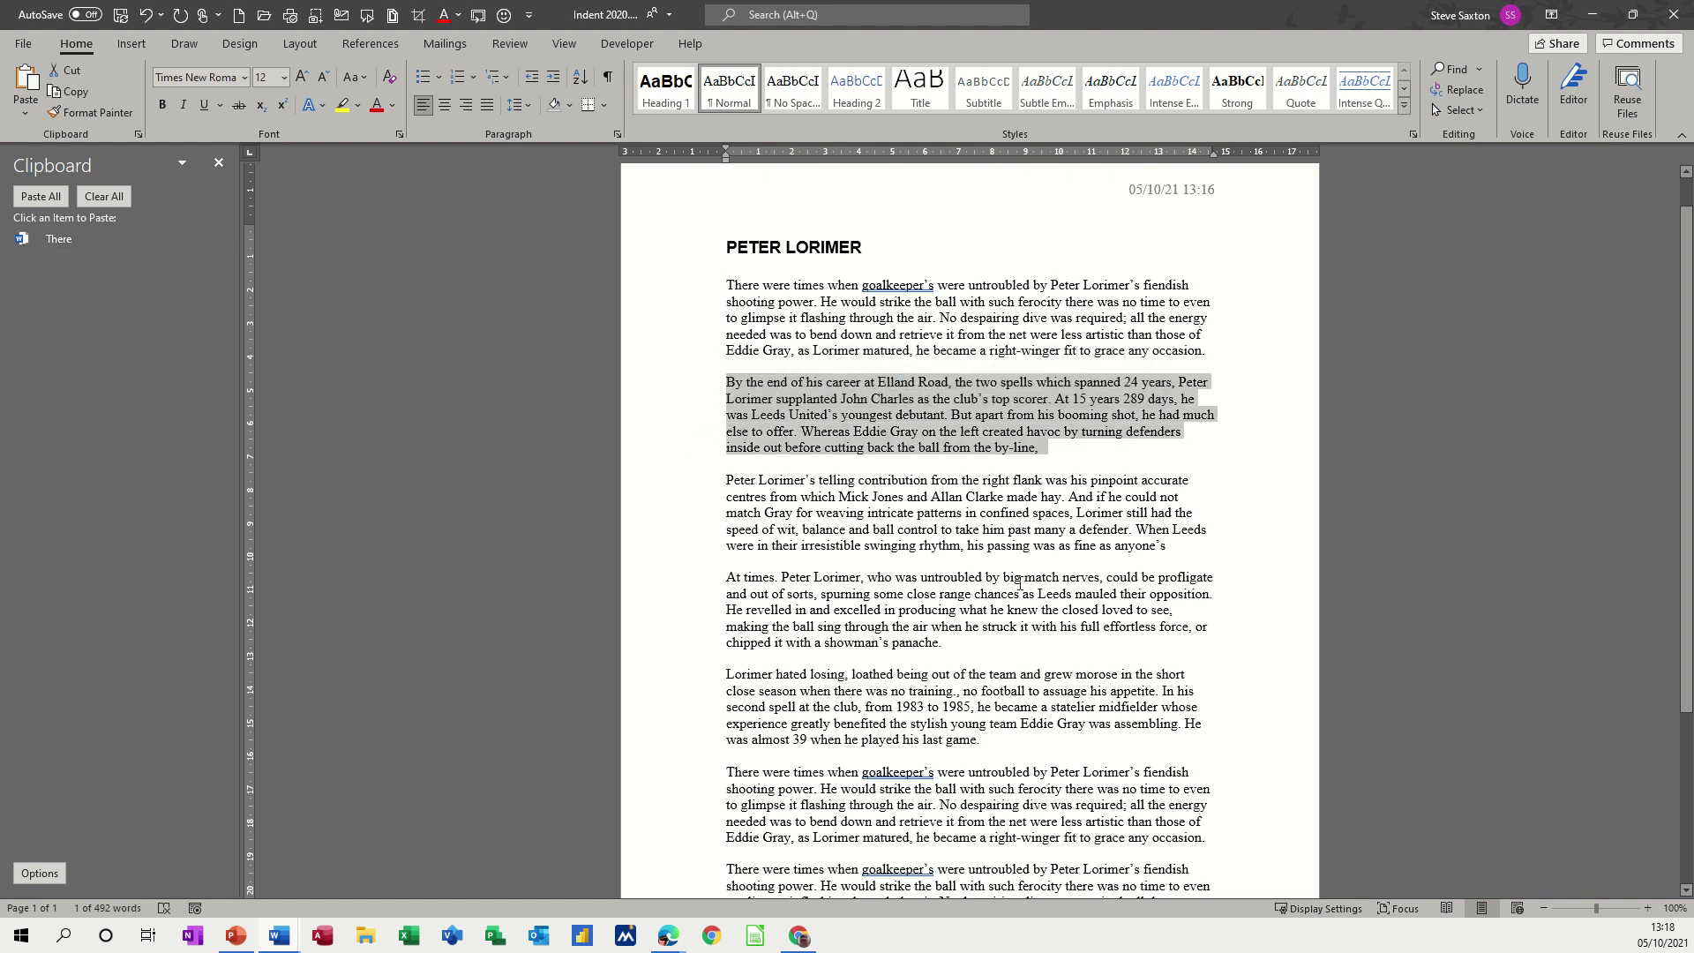
key(ctrl+c)
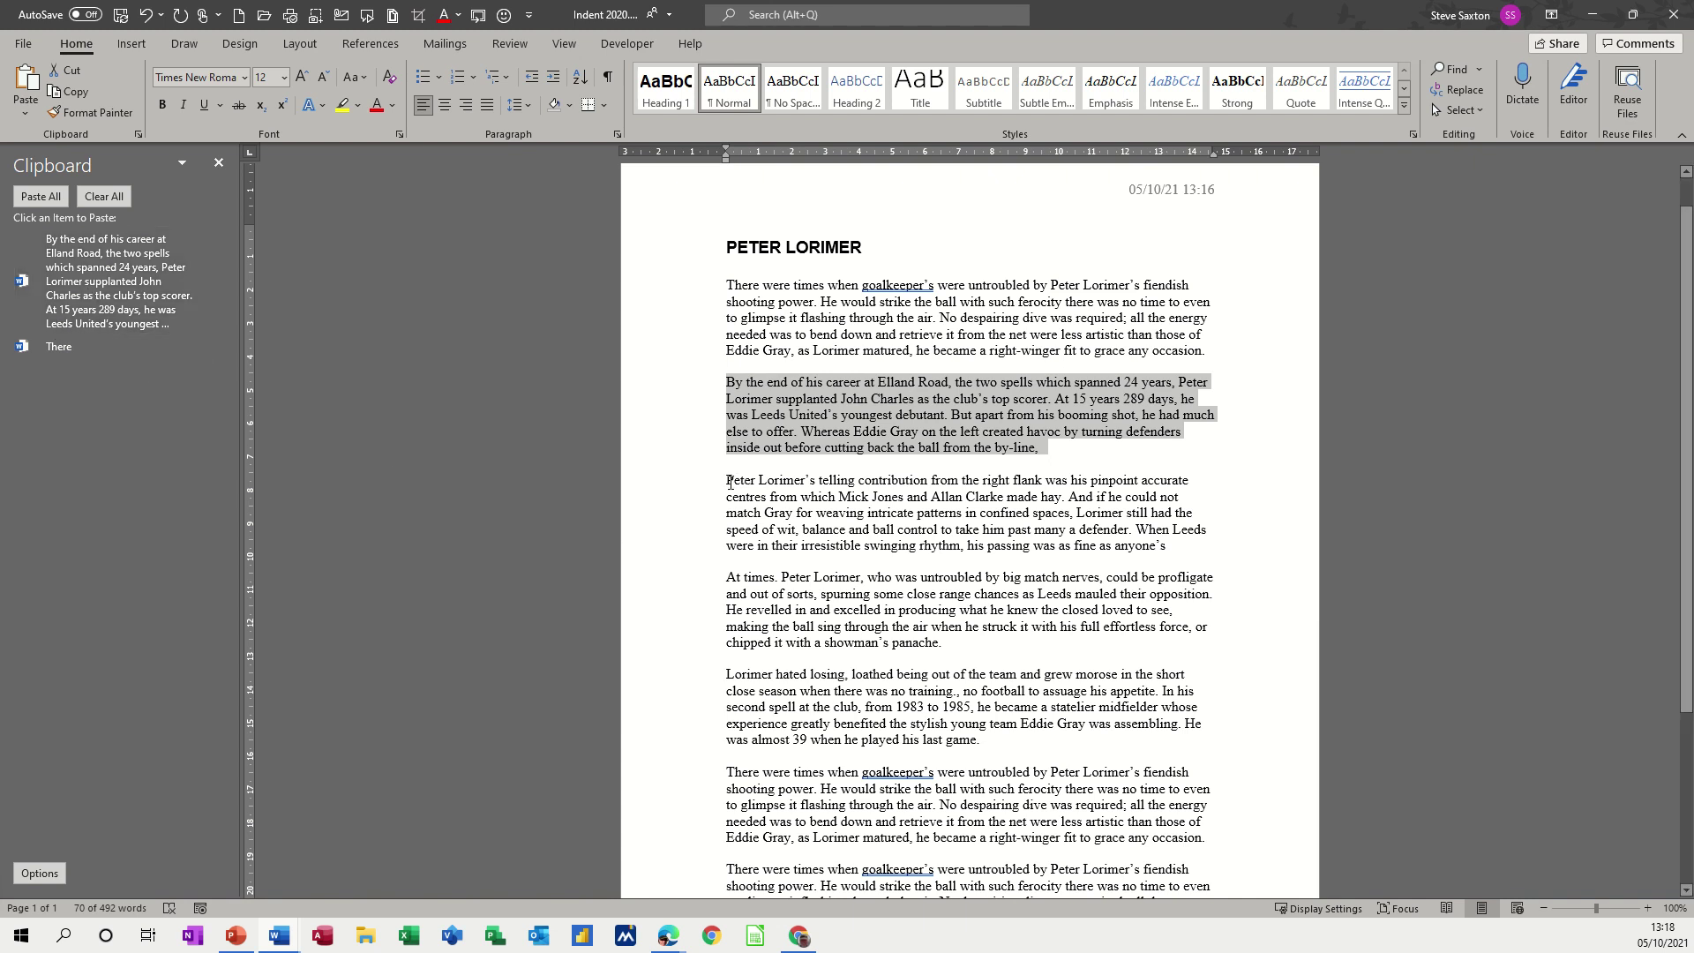
drag(729, 483, 800, 485)
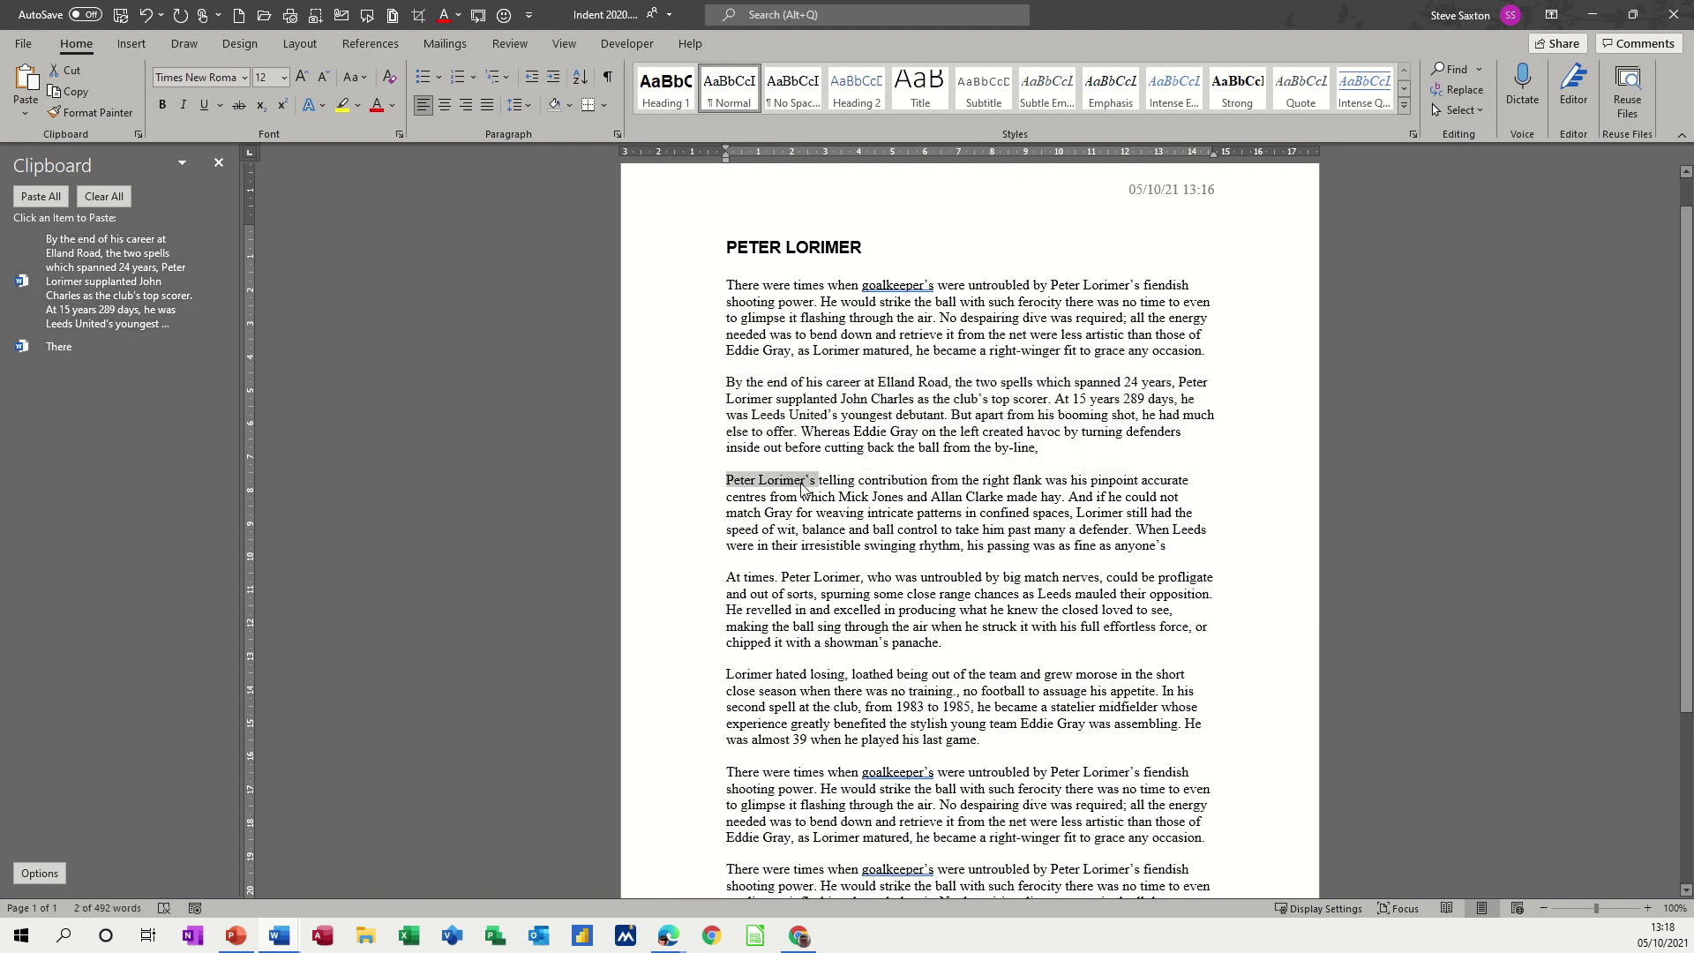
key(ctrl+c)
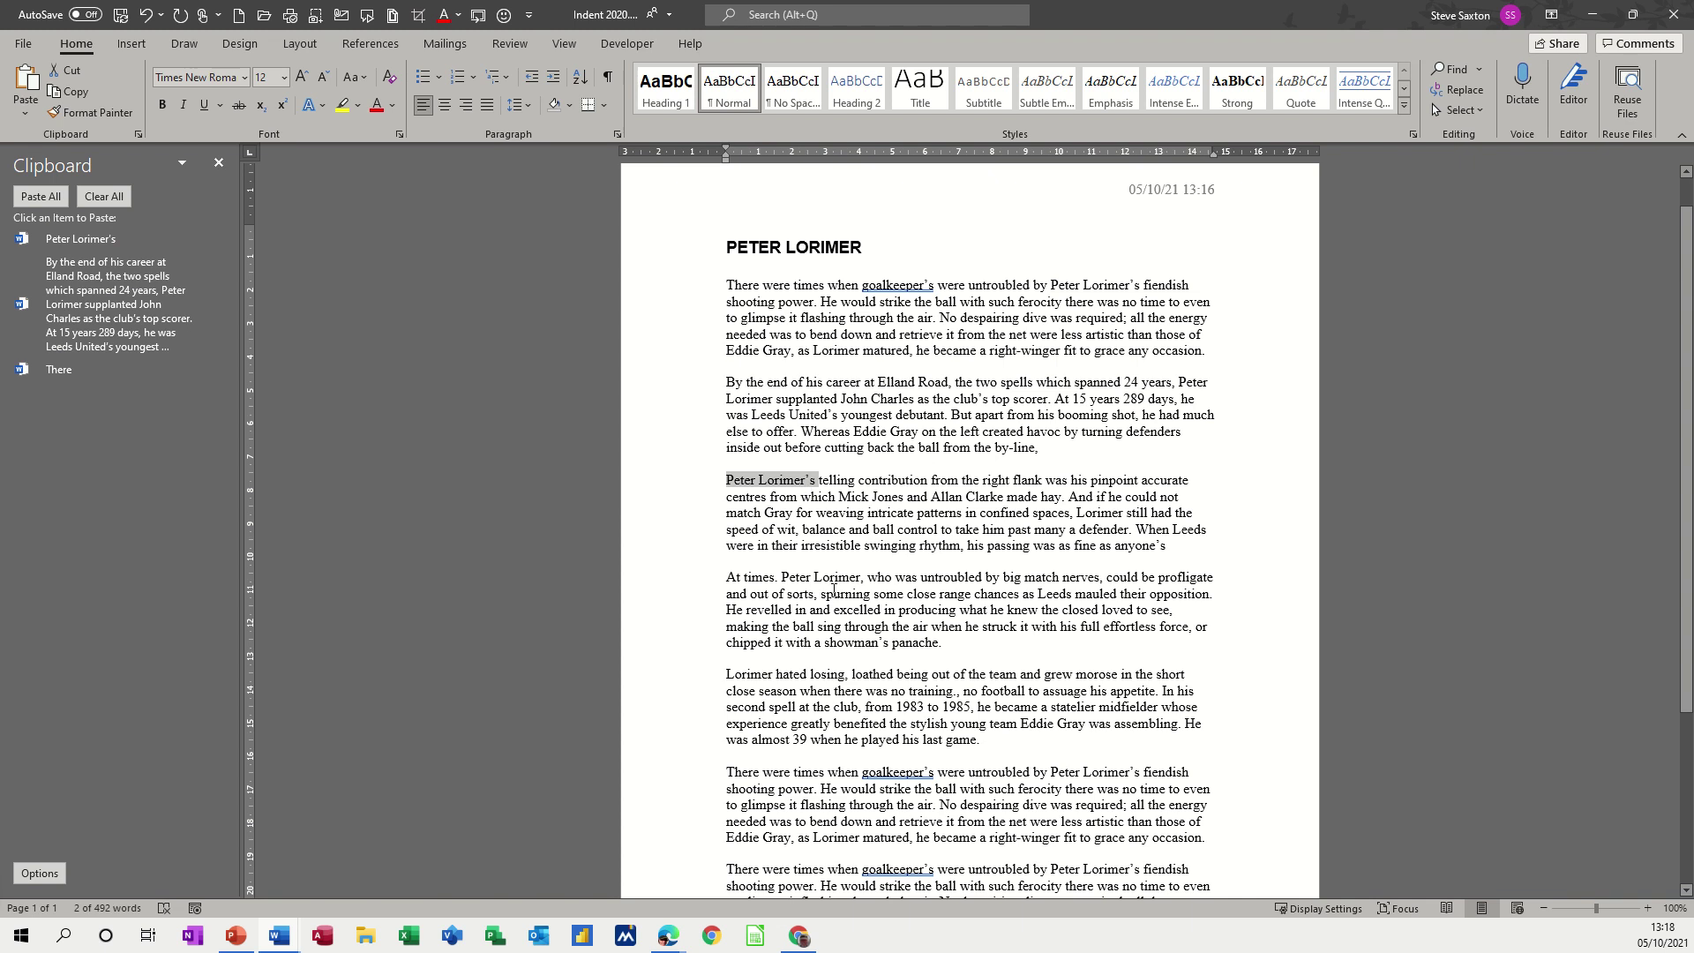
Copy the 'spurning…producing' passage and the 'Lorimer hated losing' paragraph, then start a blank document
drag(842, 593, 955, 618)
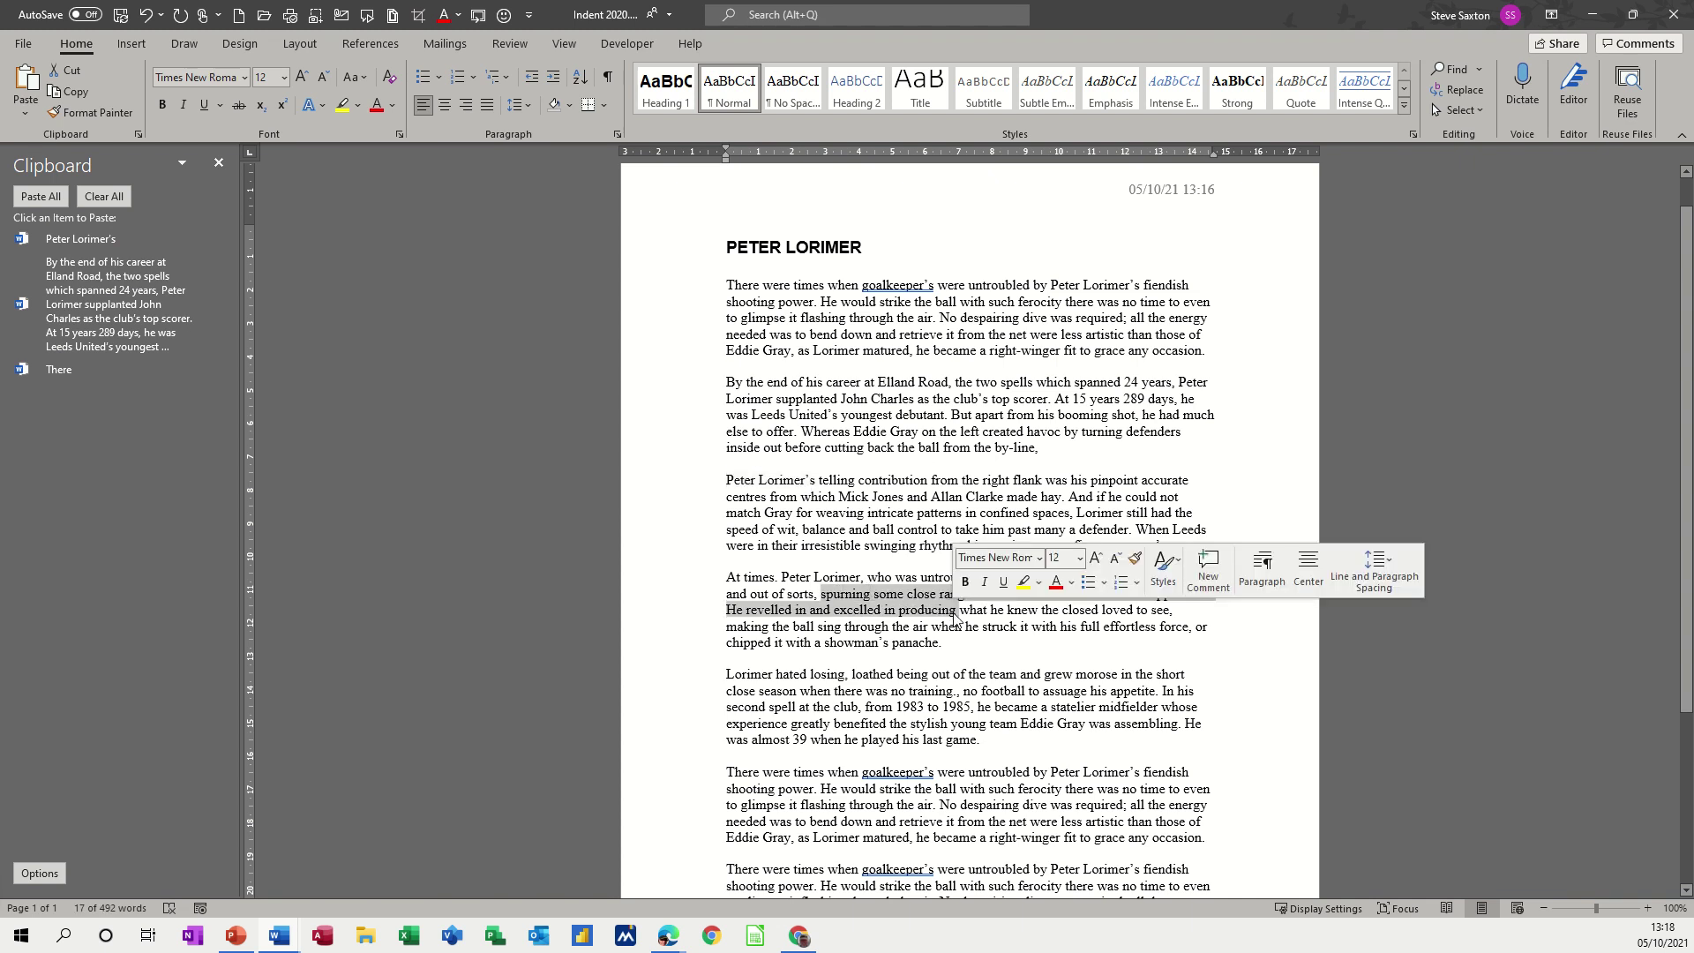
key(ctrl+c)
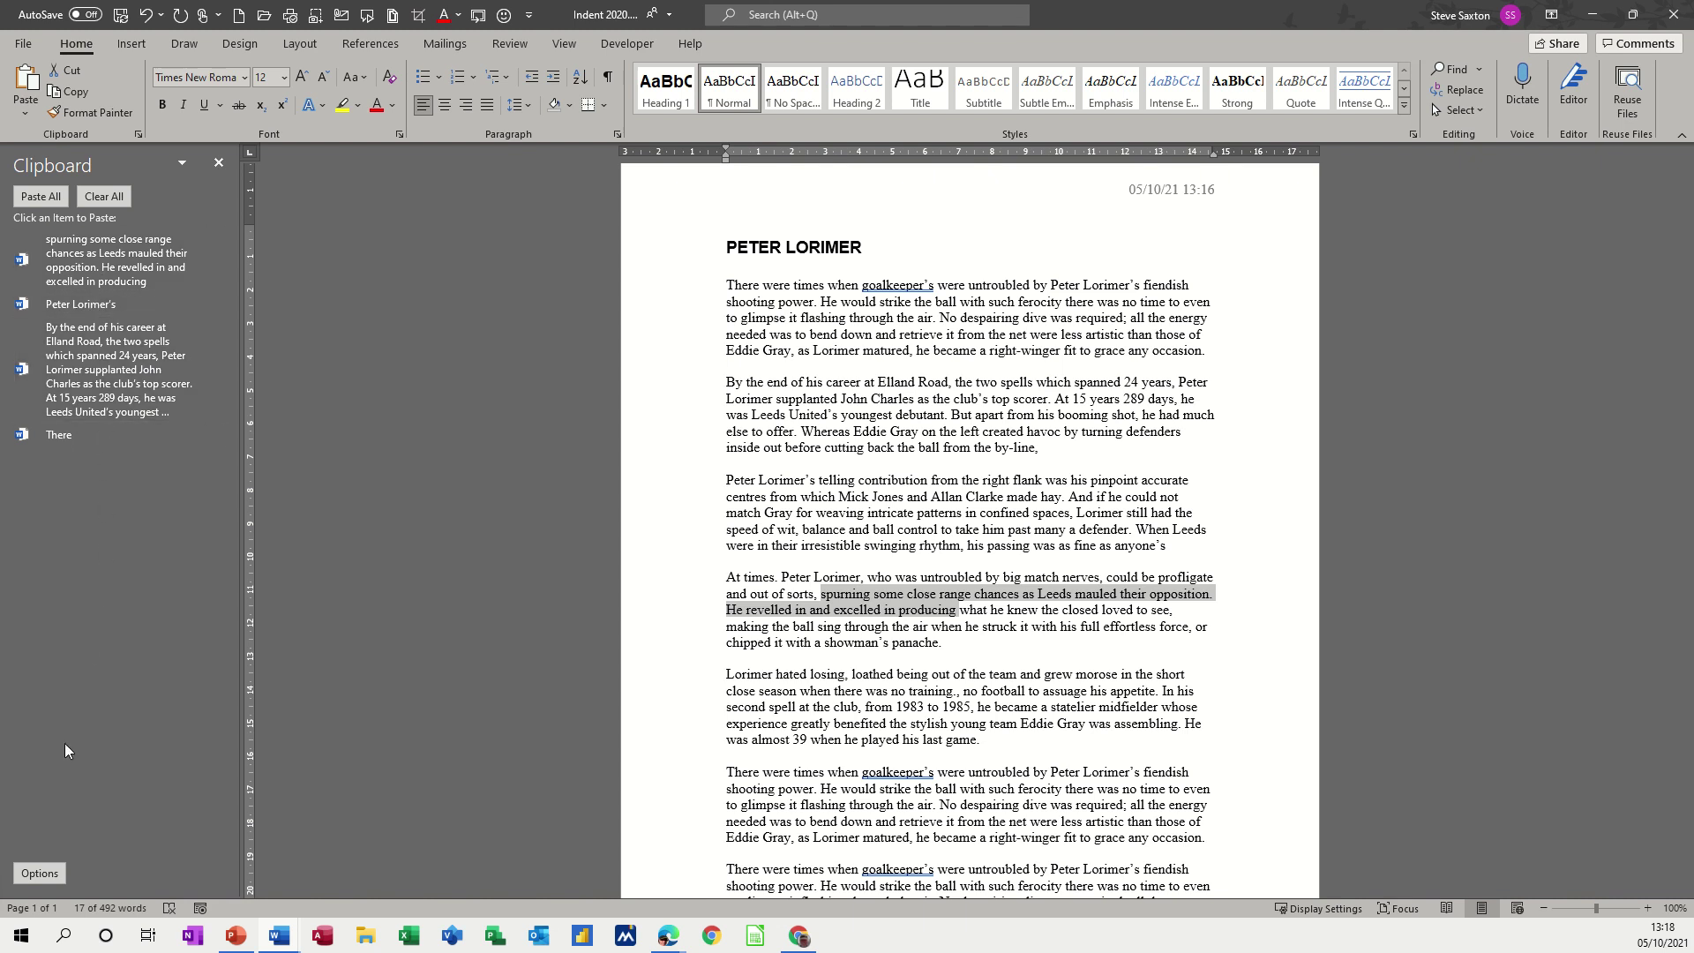
double_click(689, 717)
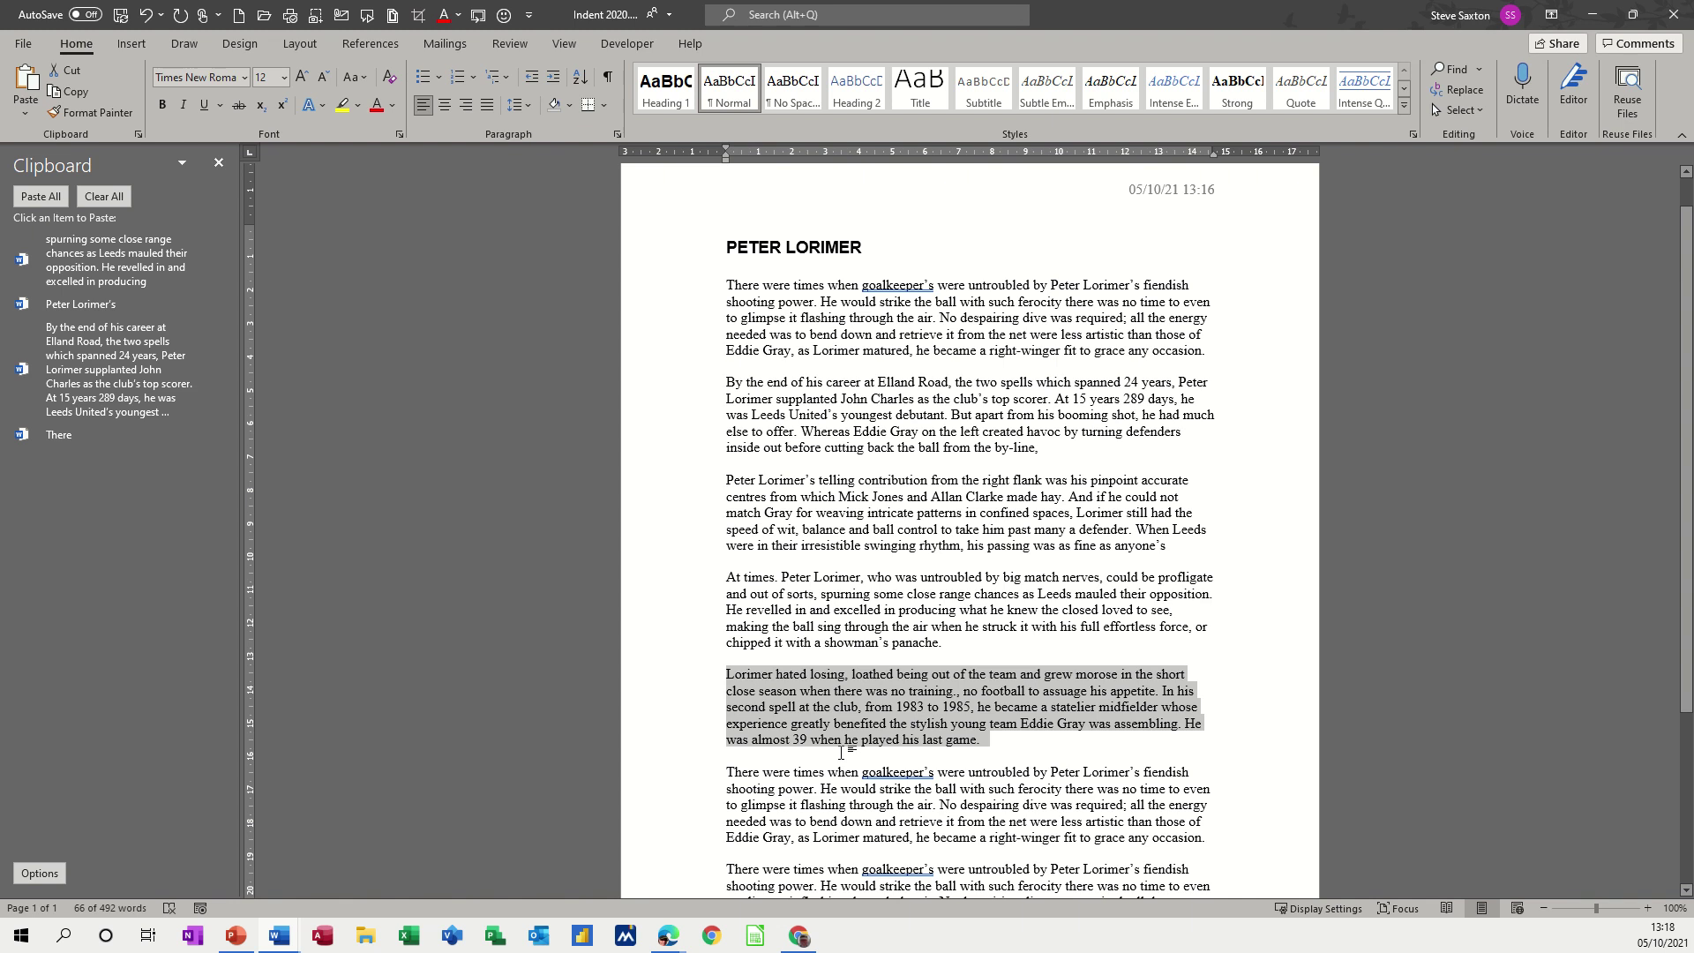
key(ctrl+c)
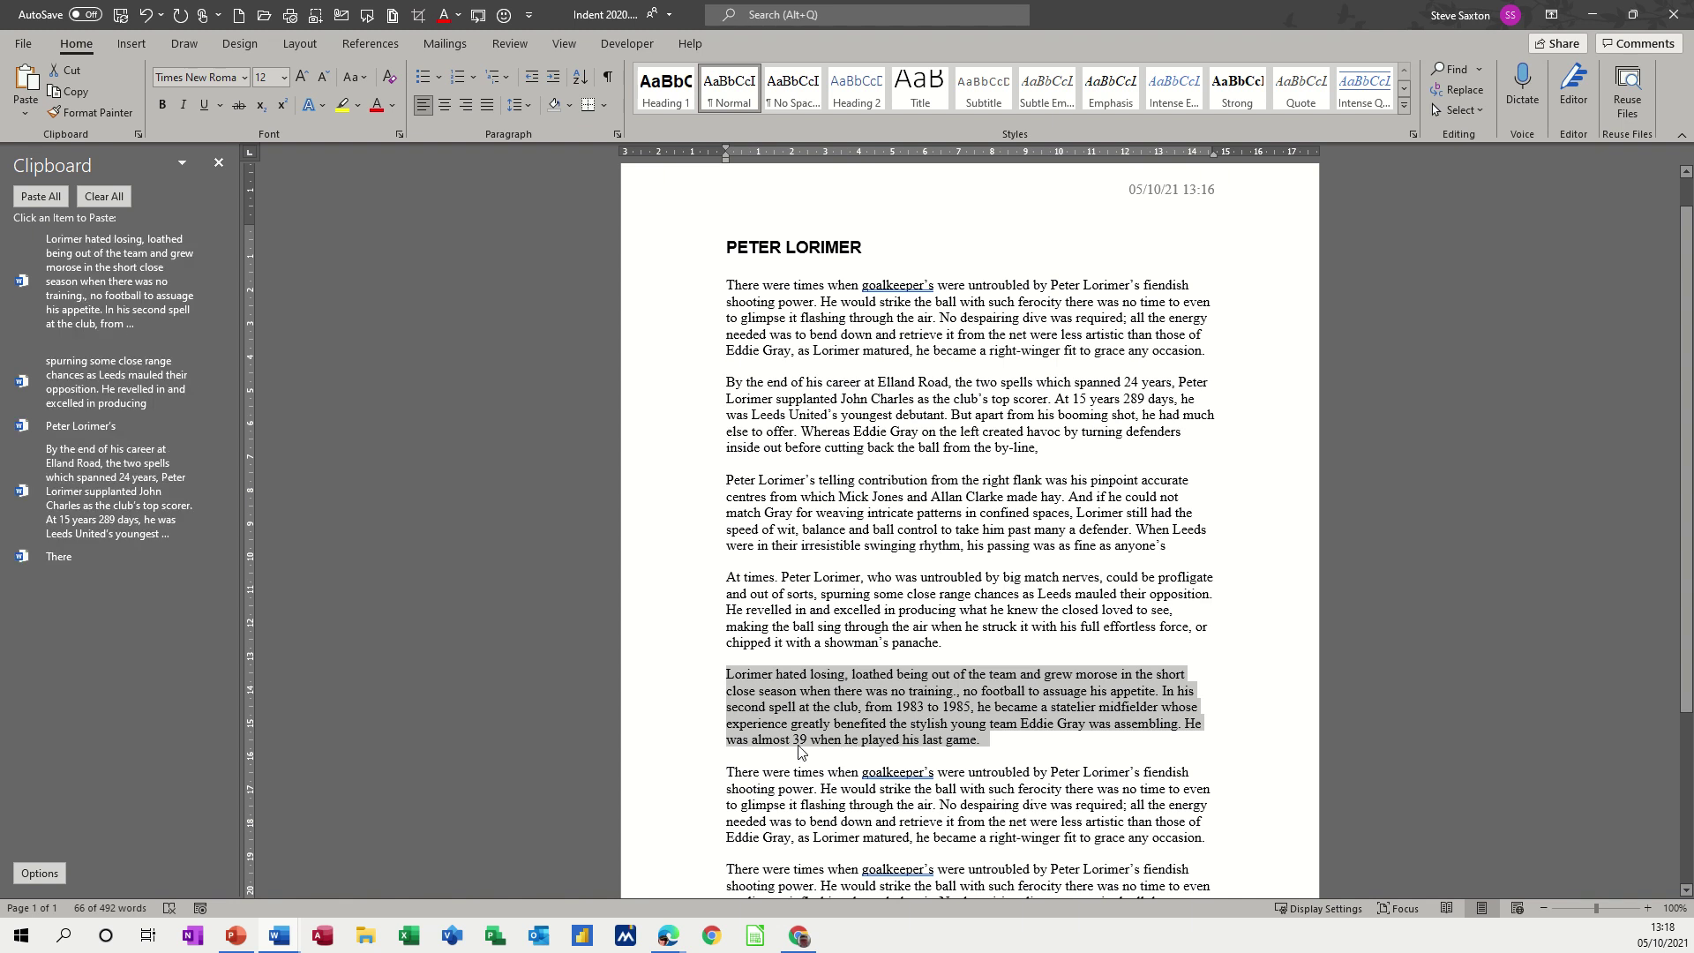
key(ctrl+n)
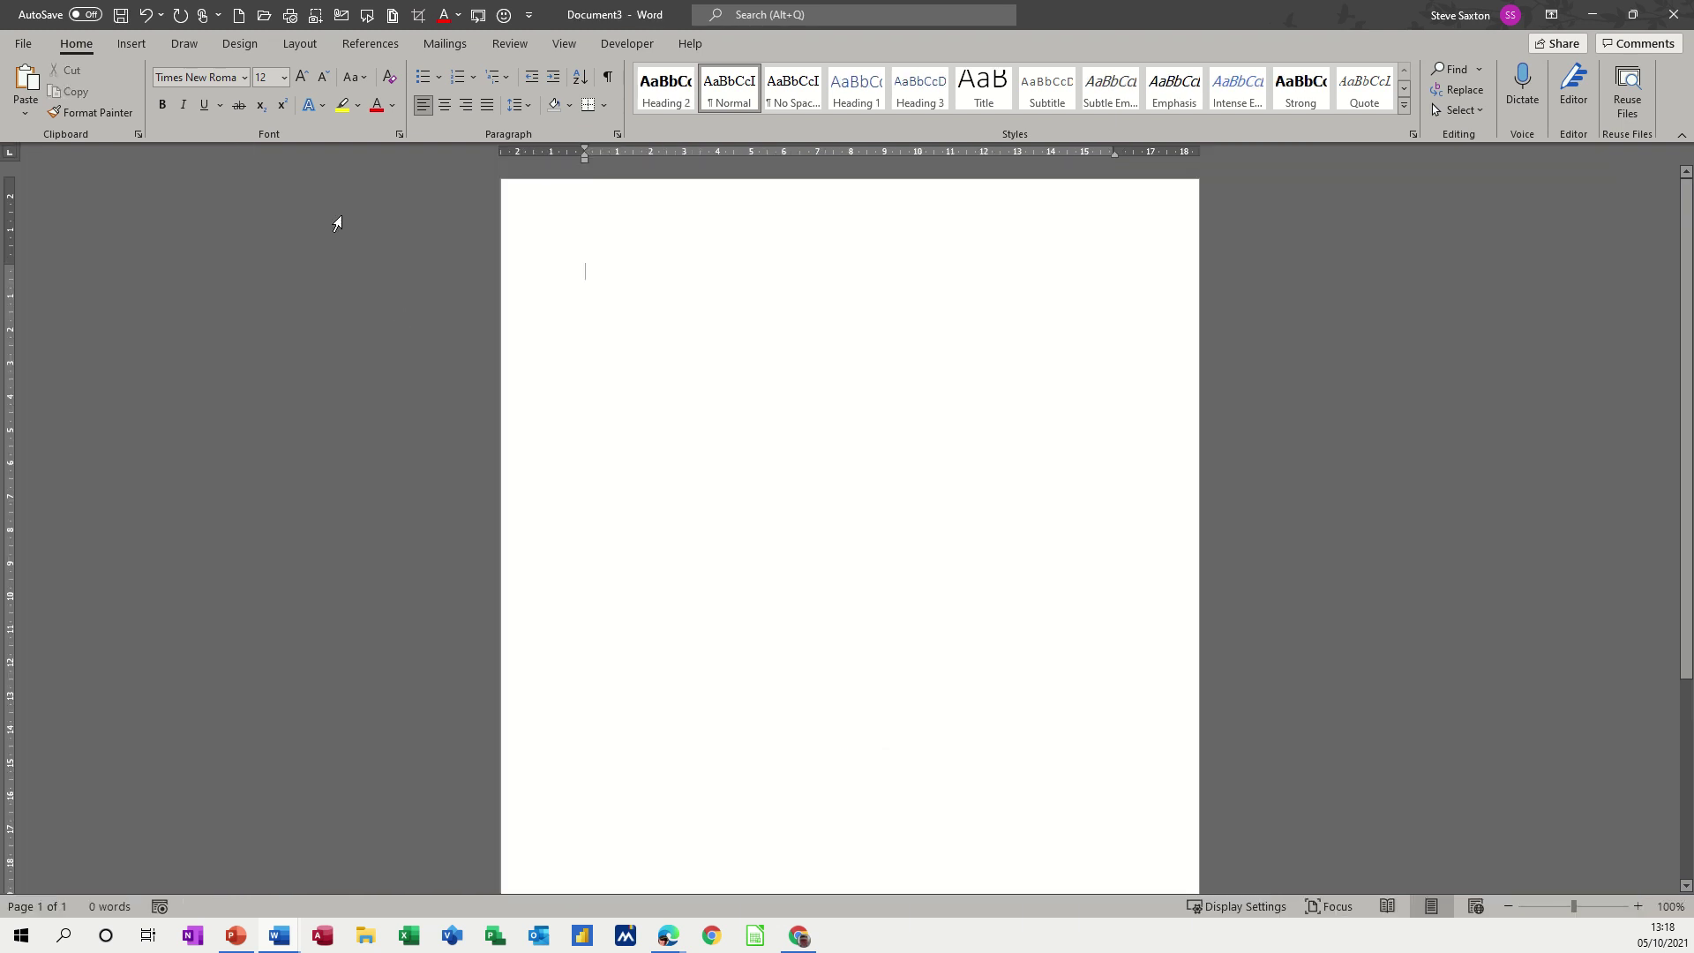
Paste the Lorimer paragraphs, Peter Lorimer's, There, career and spurning snippets into Document3, plus two repeats
click(138, 134)
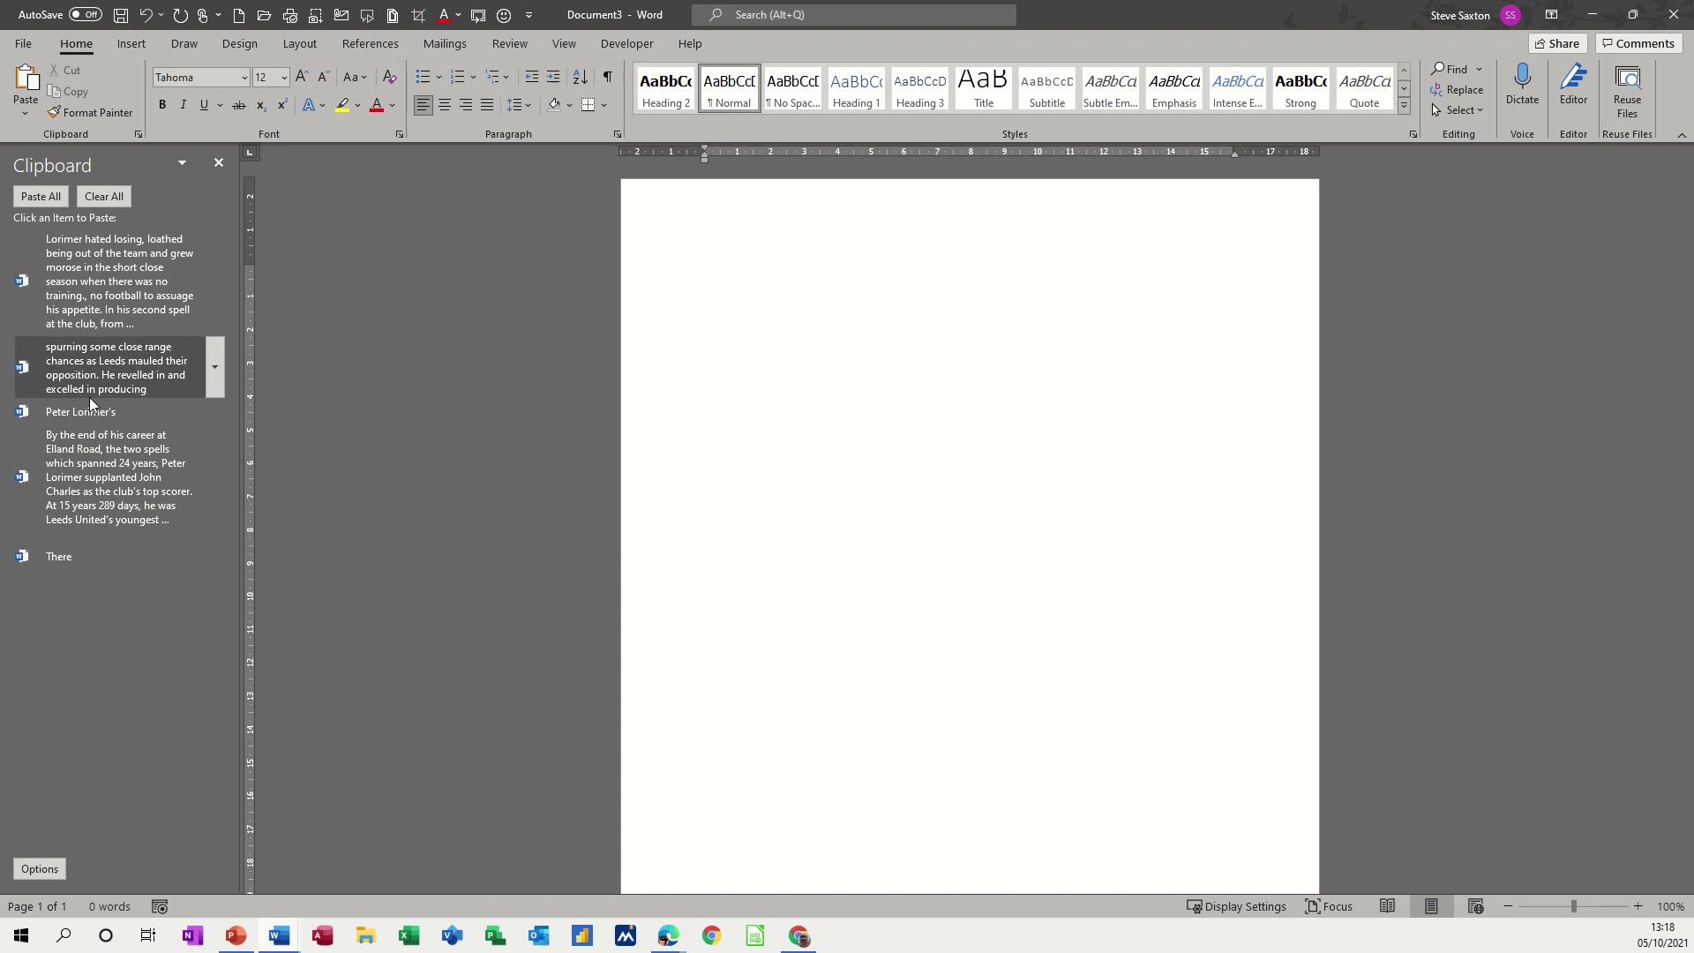
click(104, 288)
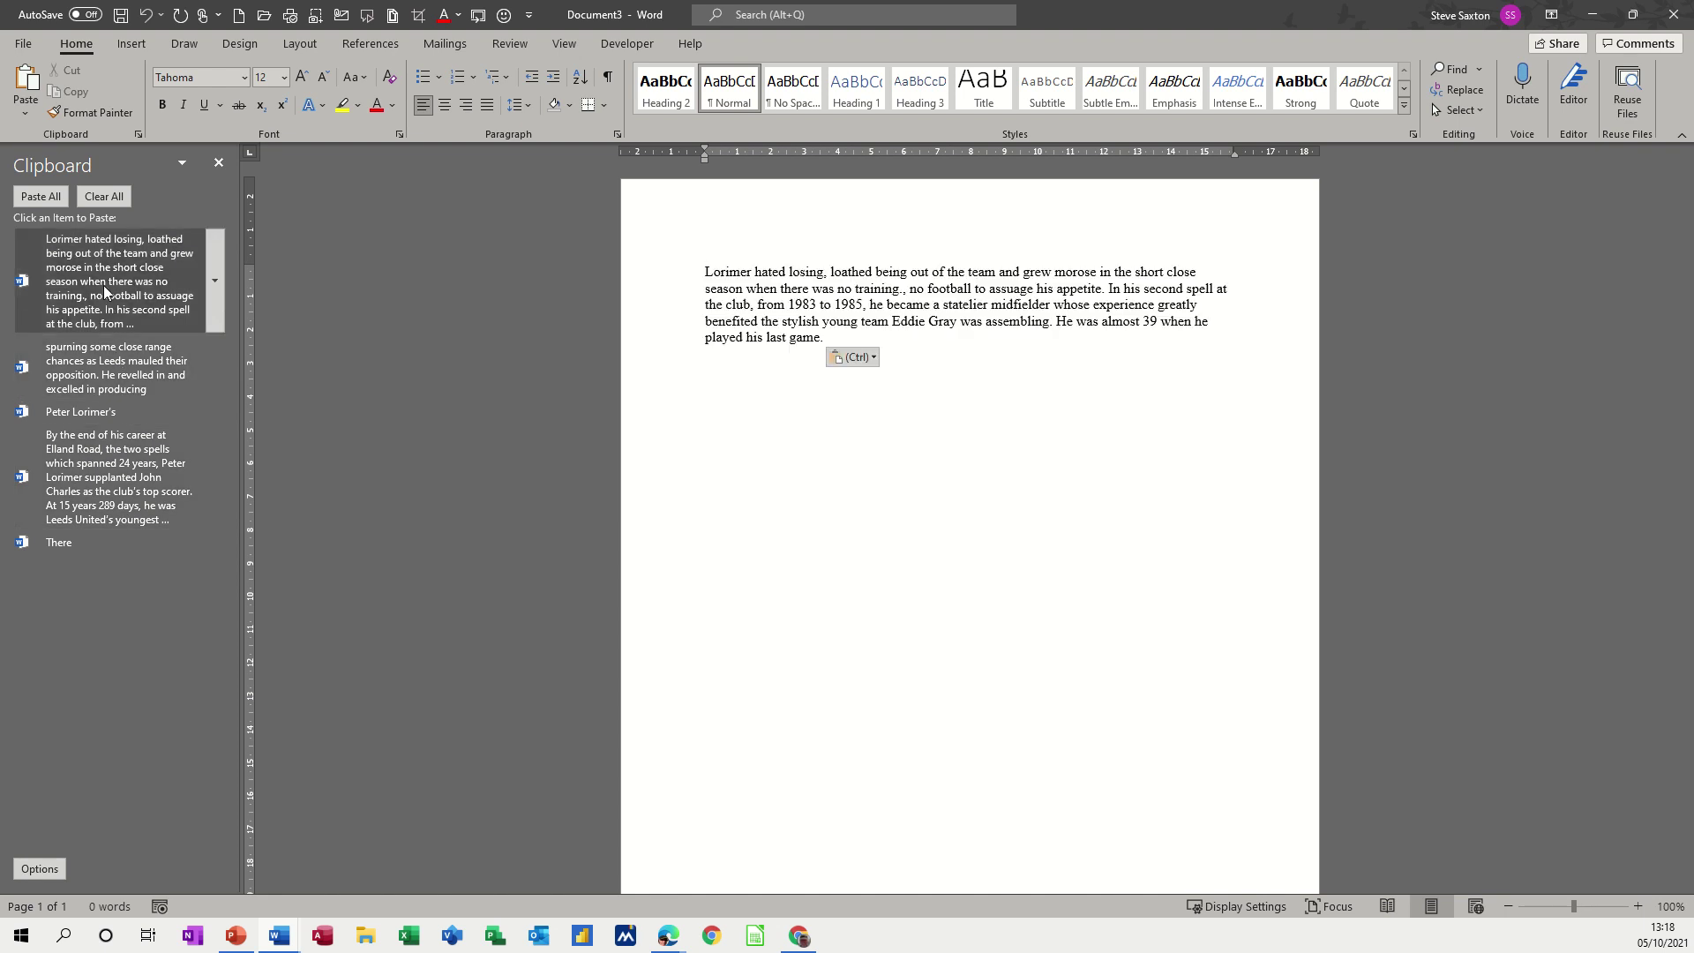
click(102, 411)
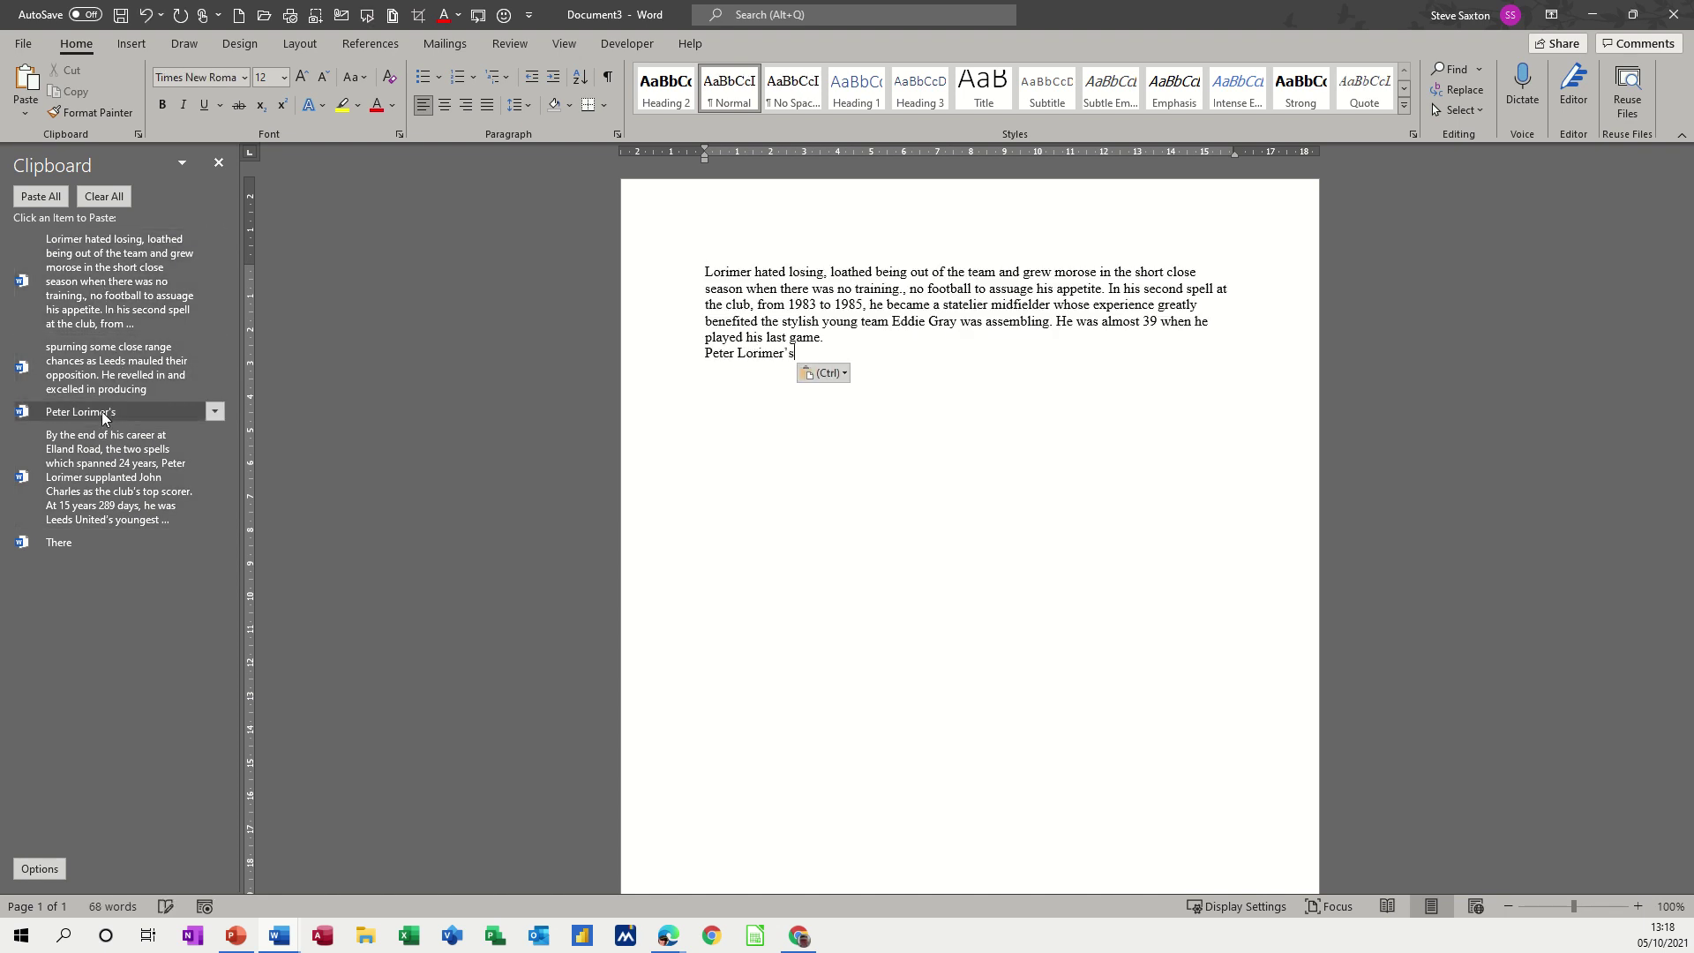
click(82, 542)
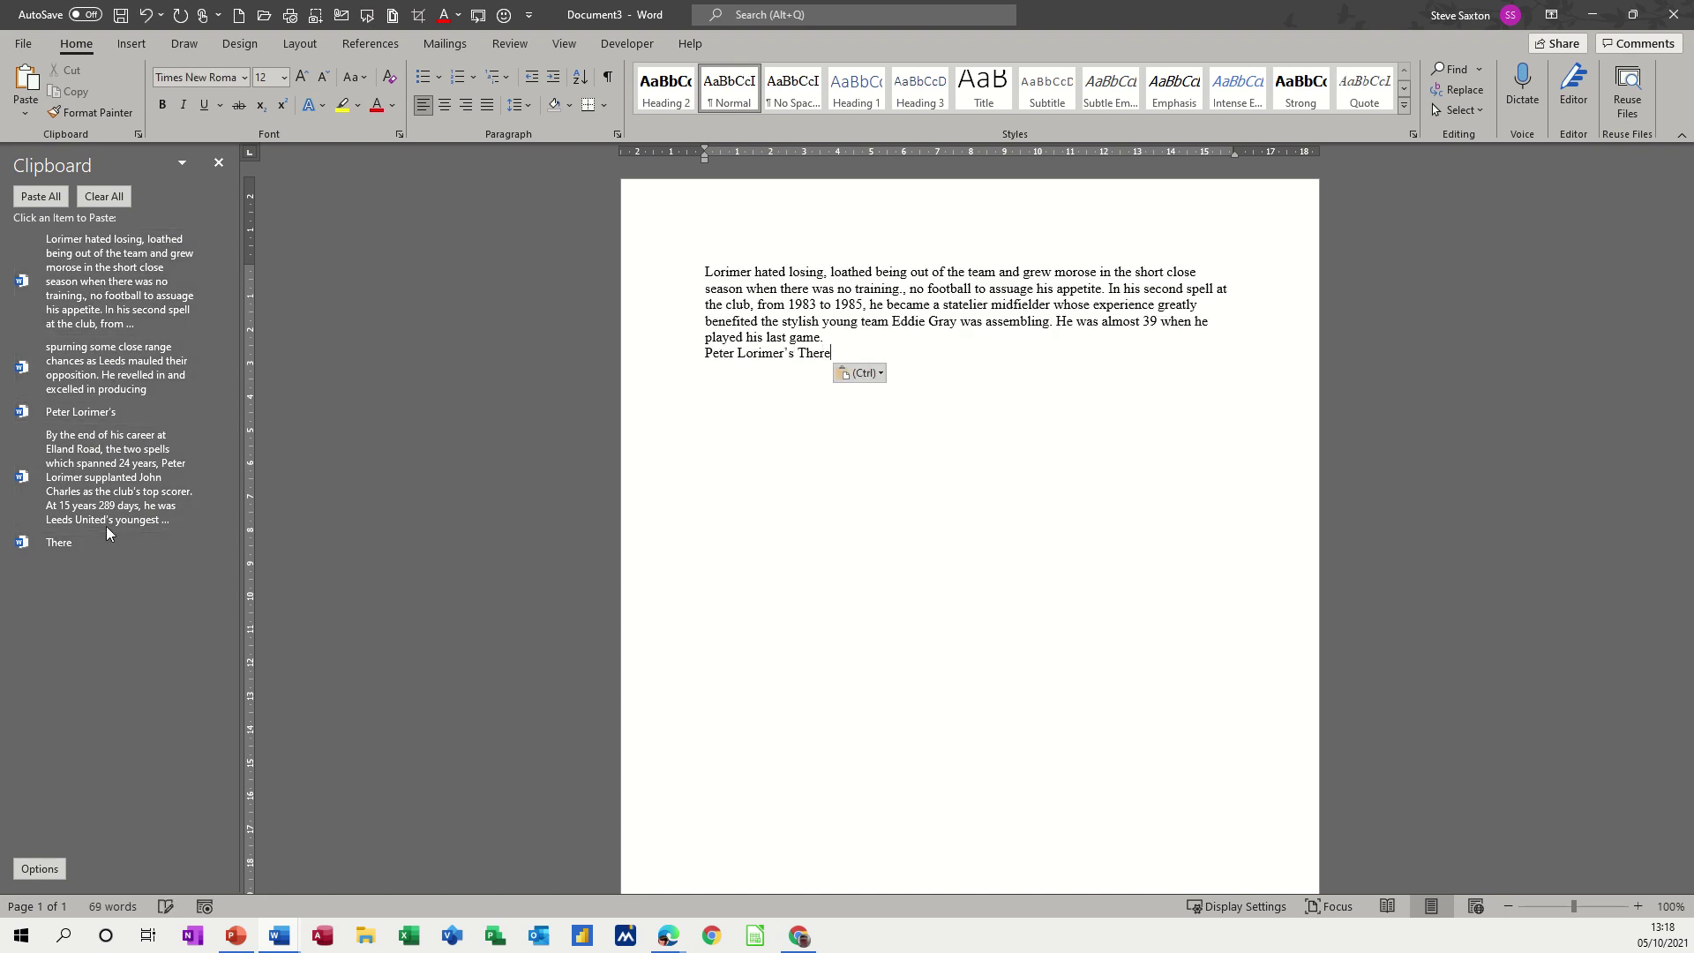
click(118, 475)
click(140, 378)
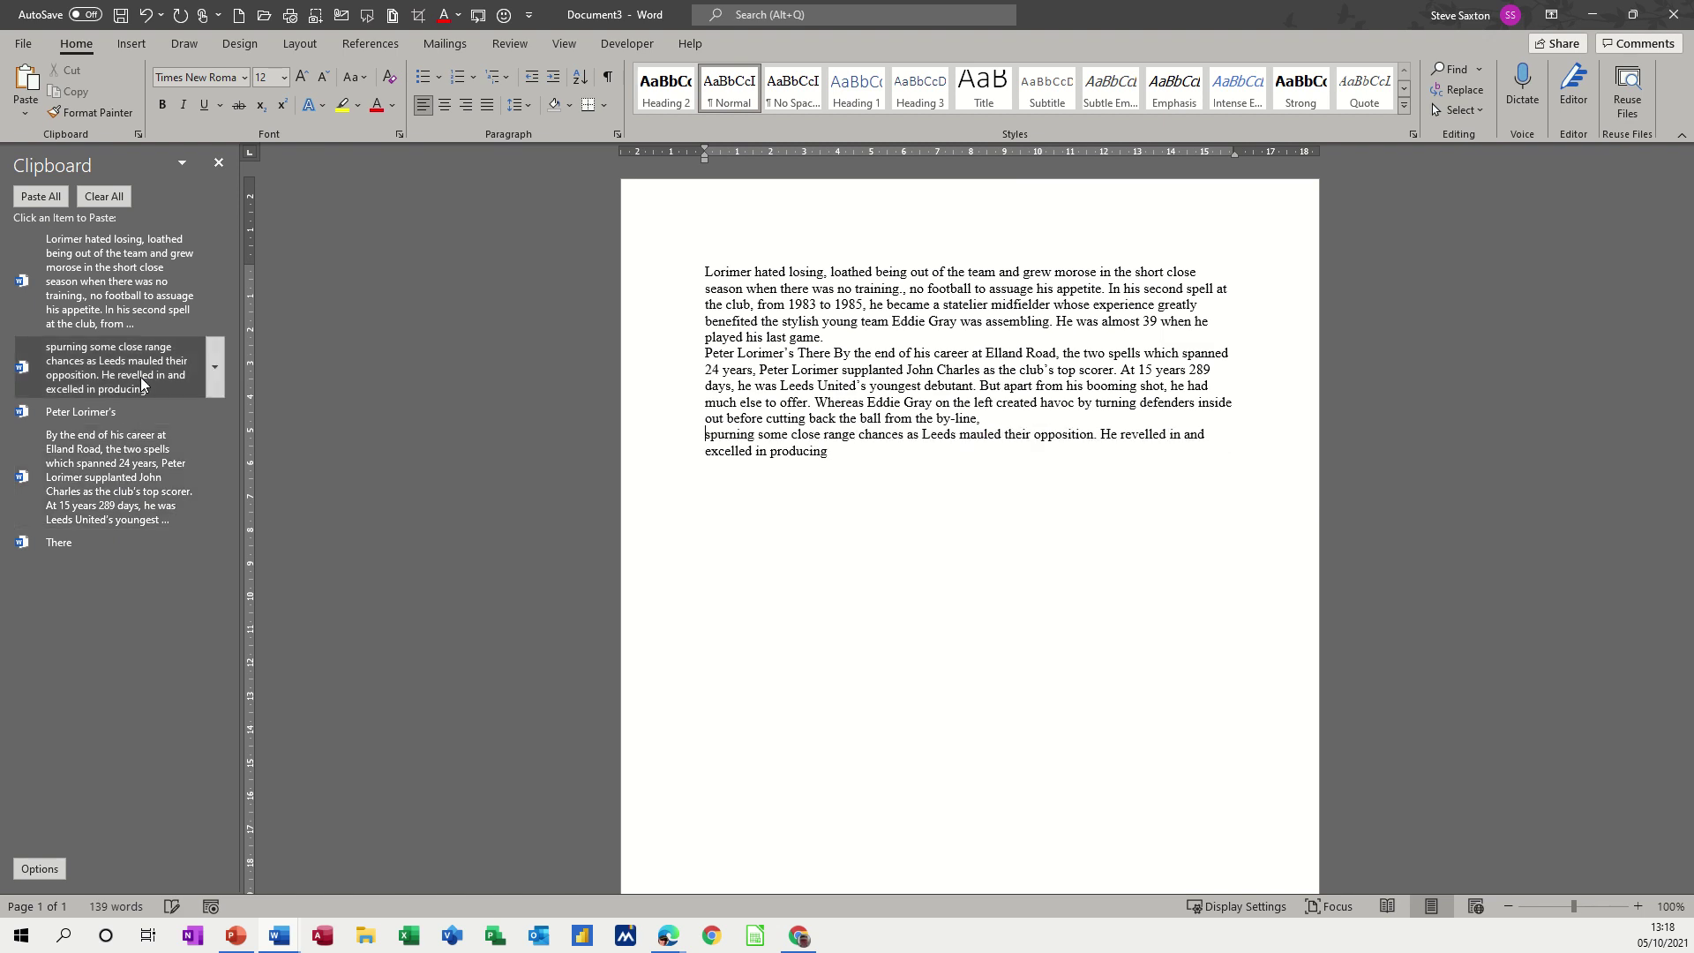
click(199, 278)
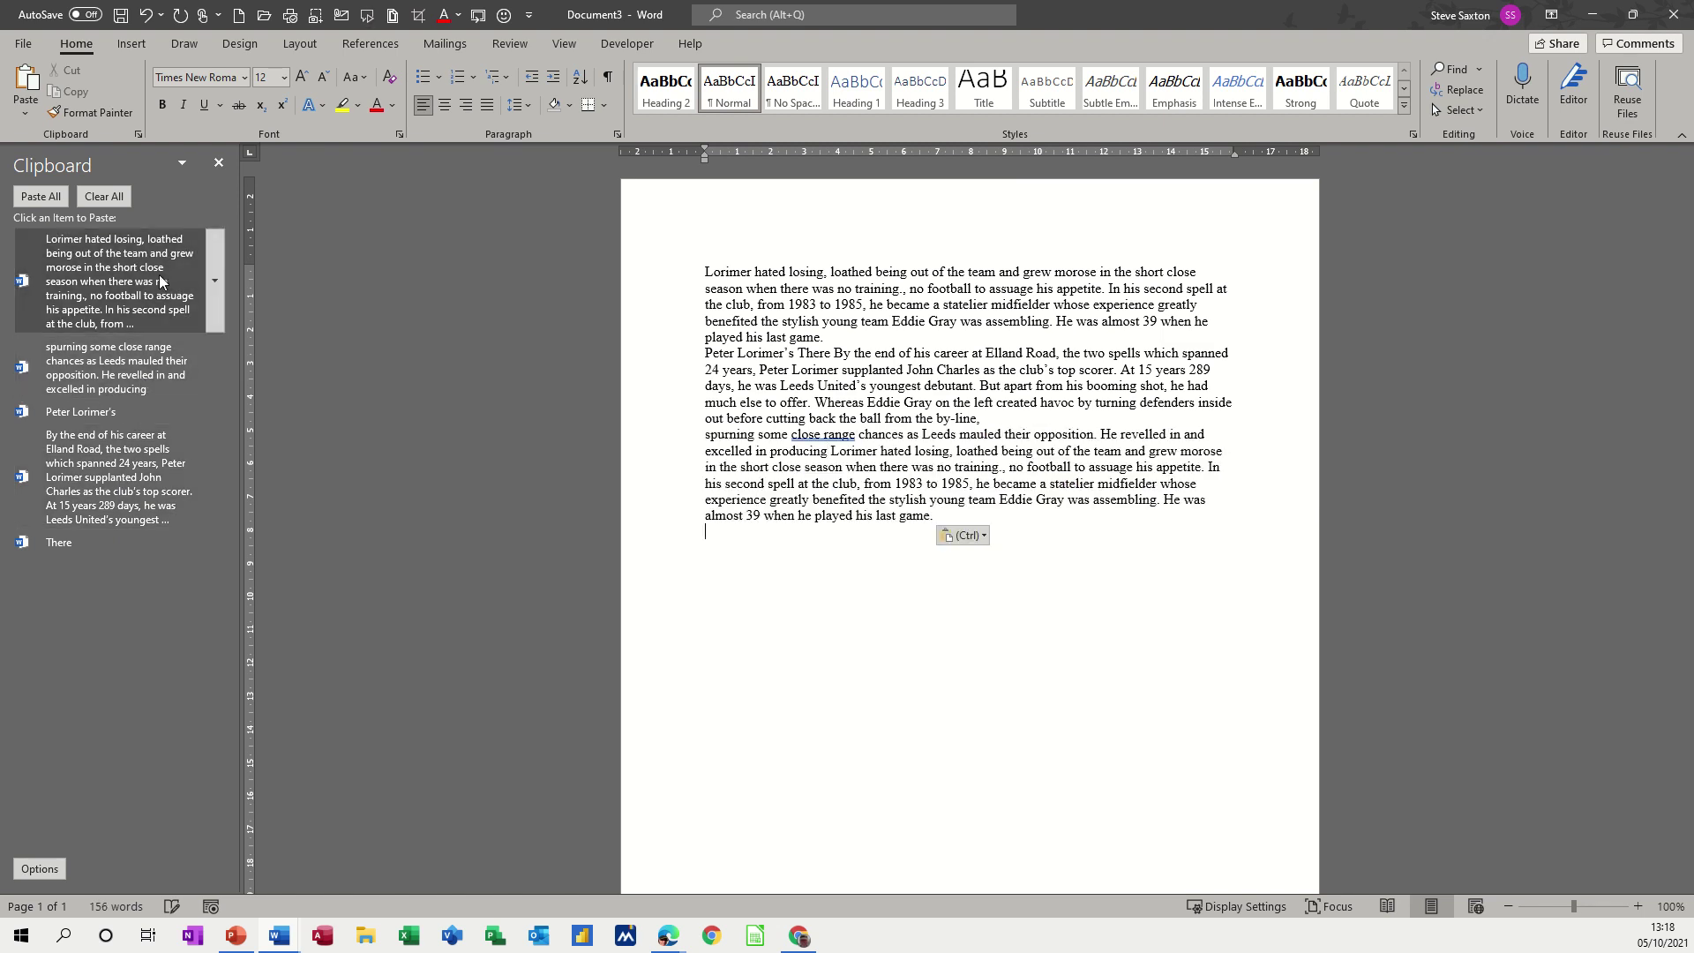
click(215, 282)
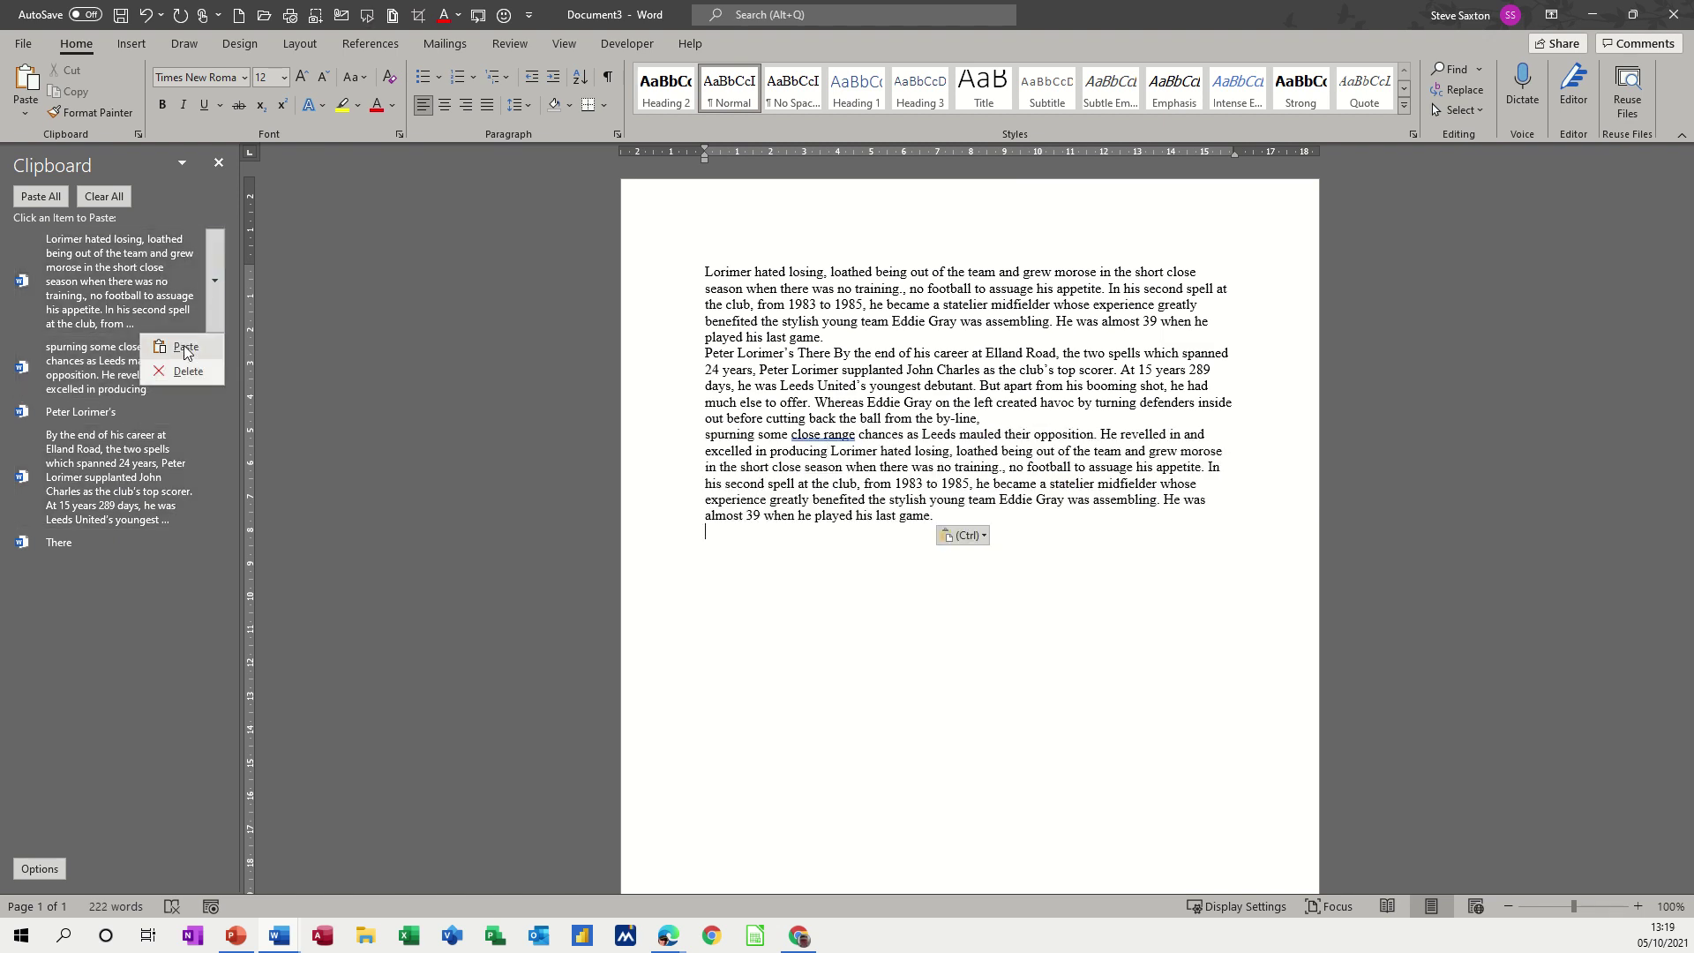
click(104, 277)
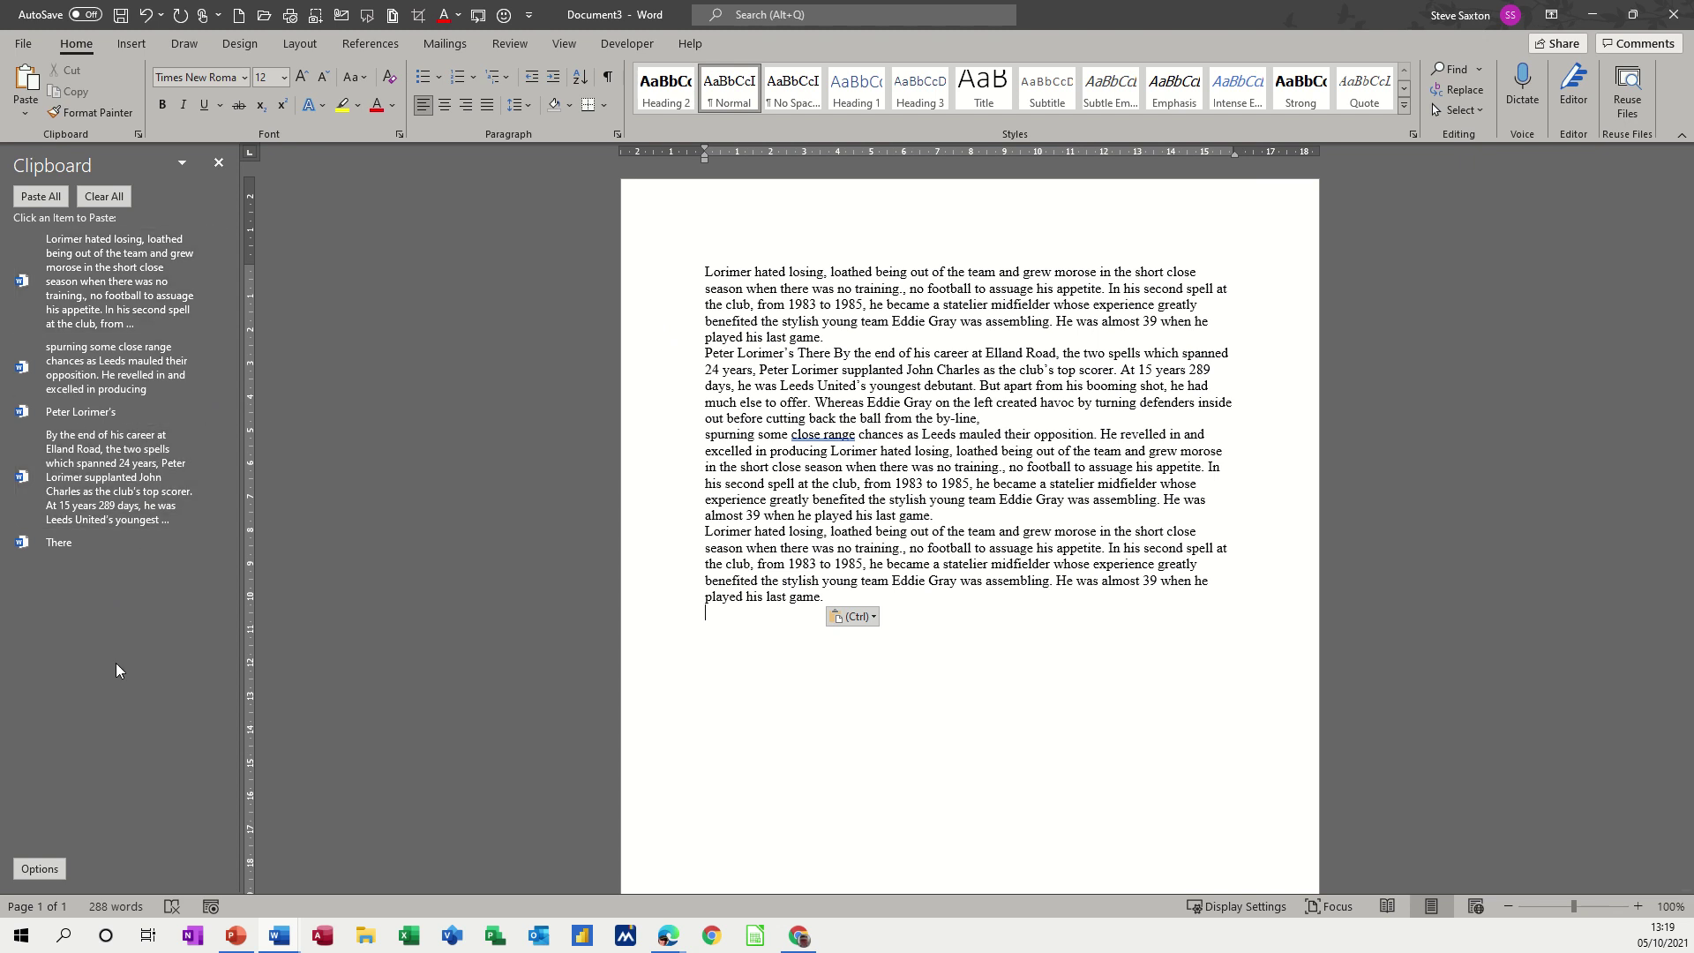
click(39, 868)
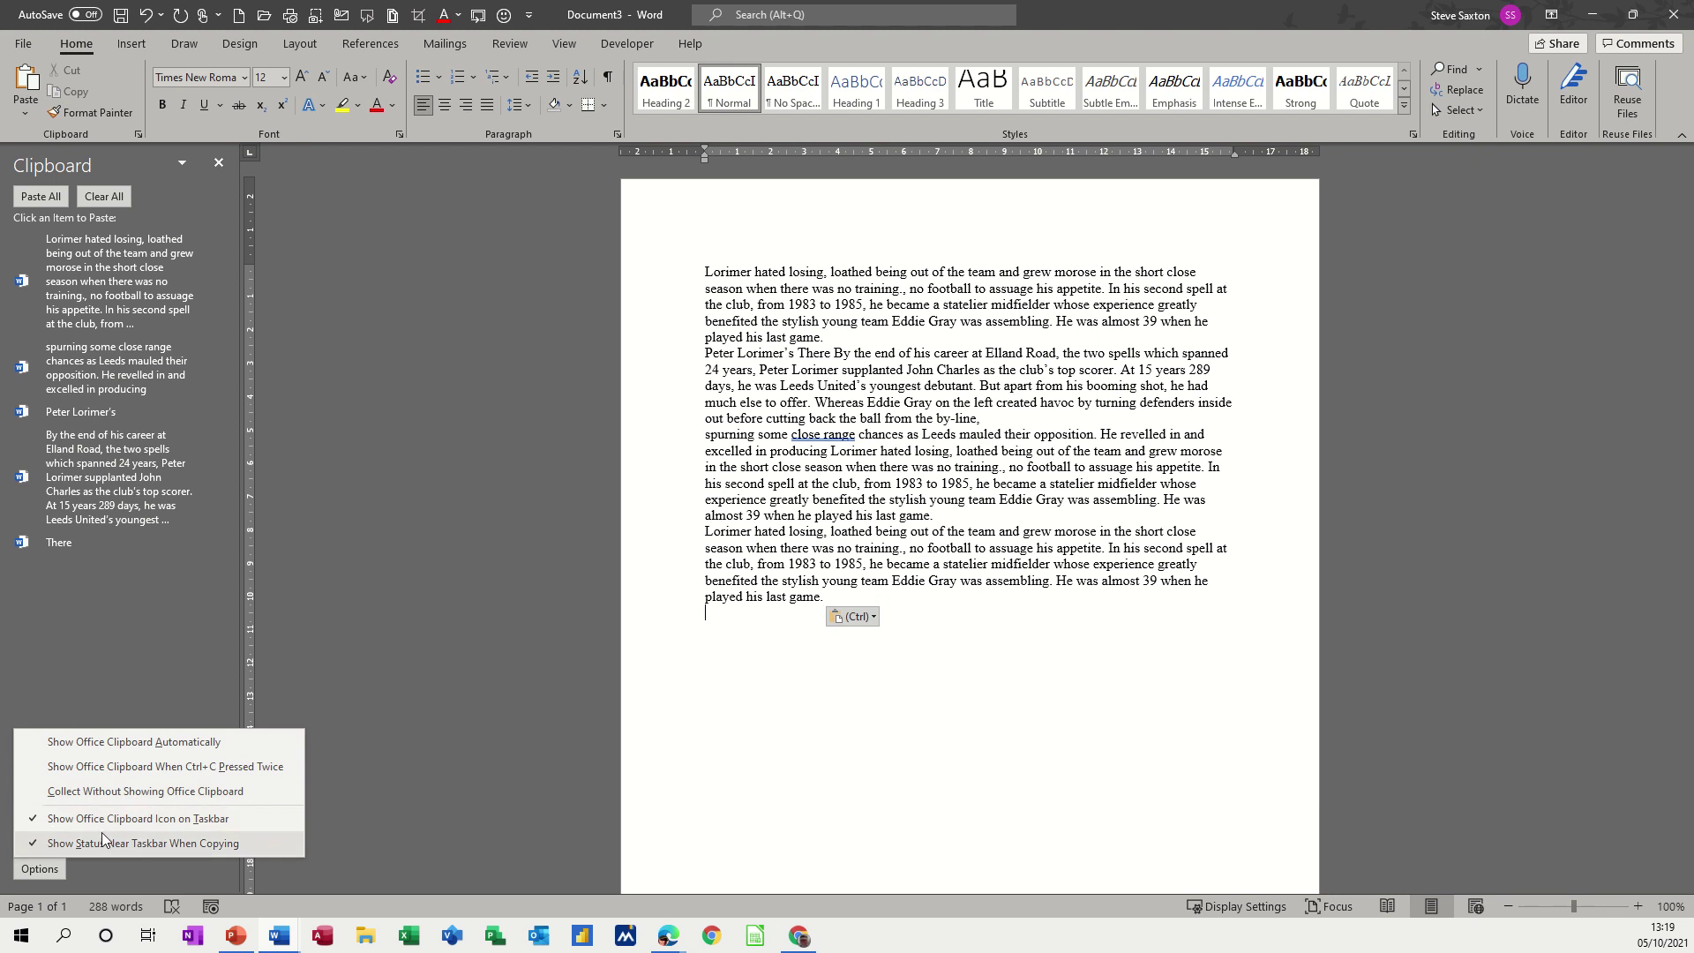
click(125, 877)
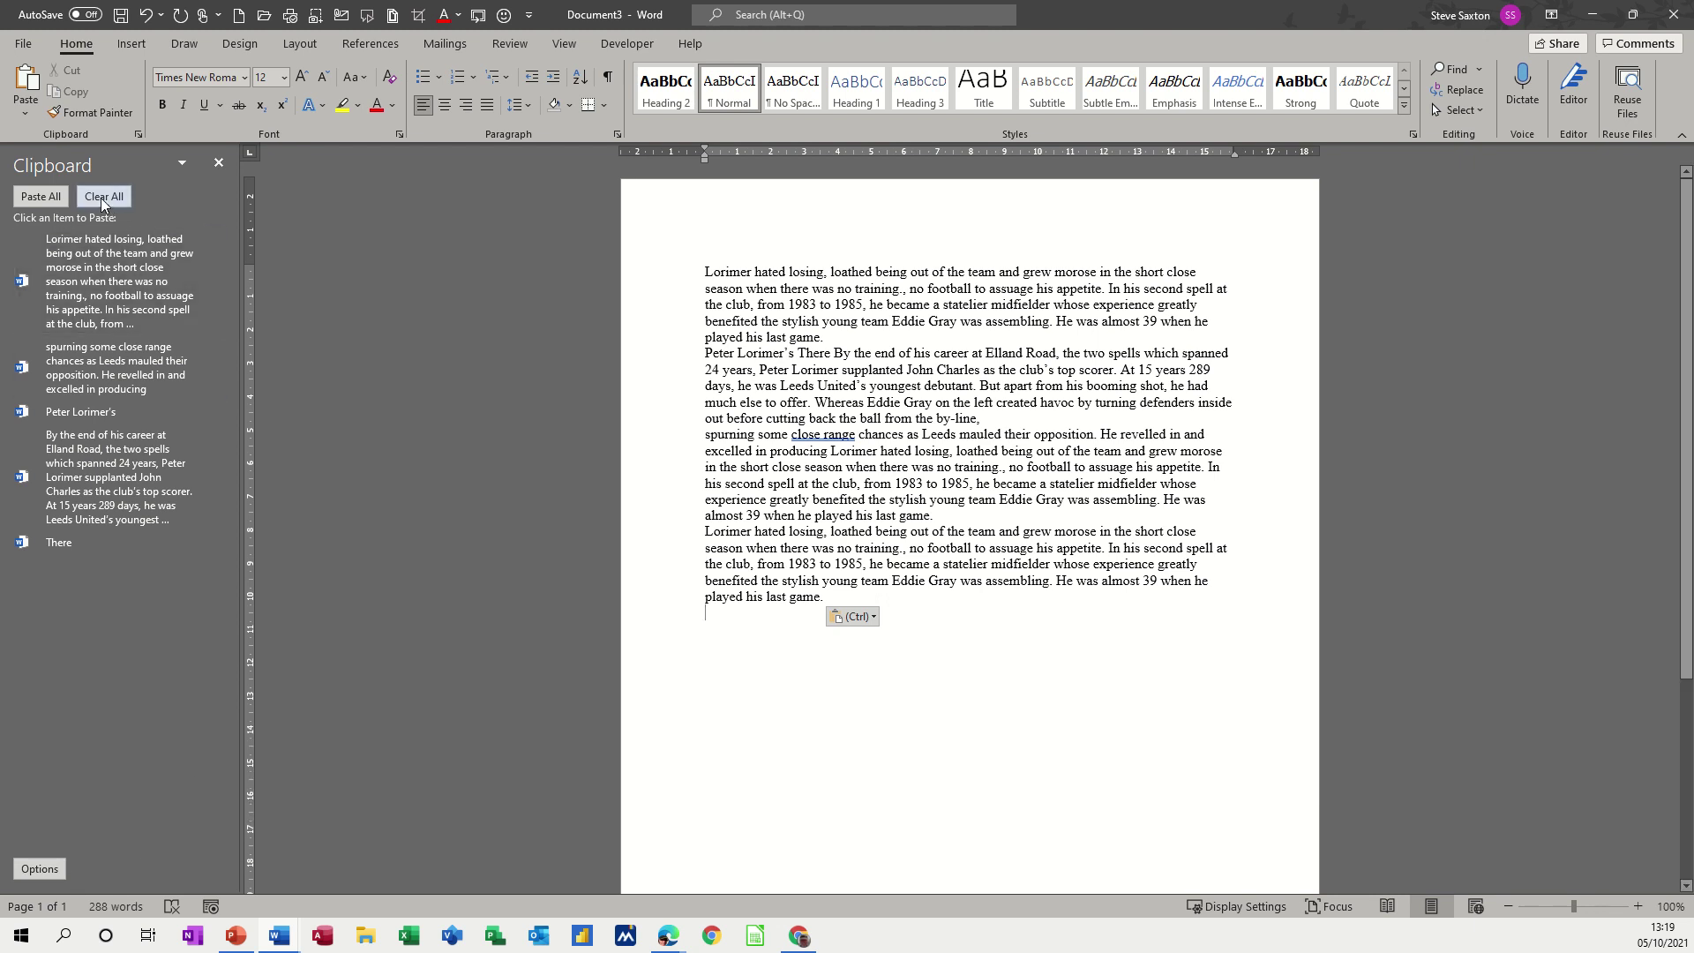
Close Document3, the Indent document and Document1, discarding changes in each
click(219, 165)
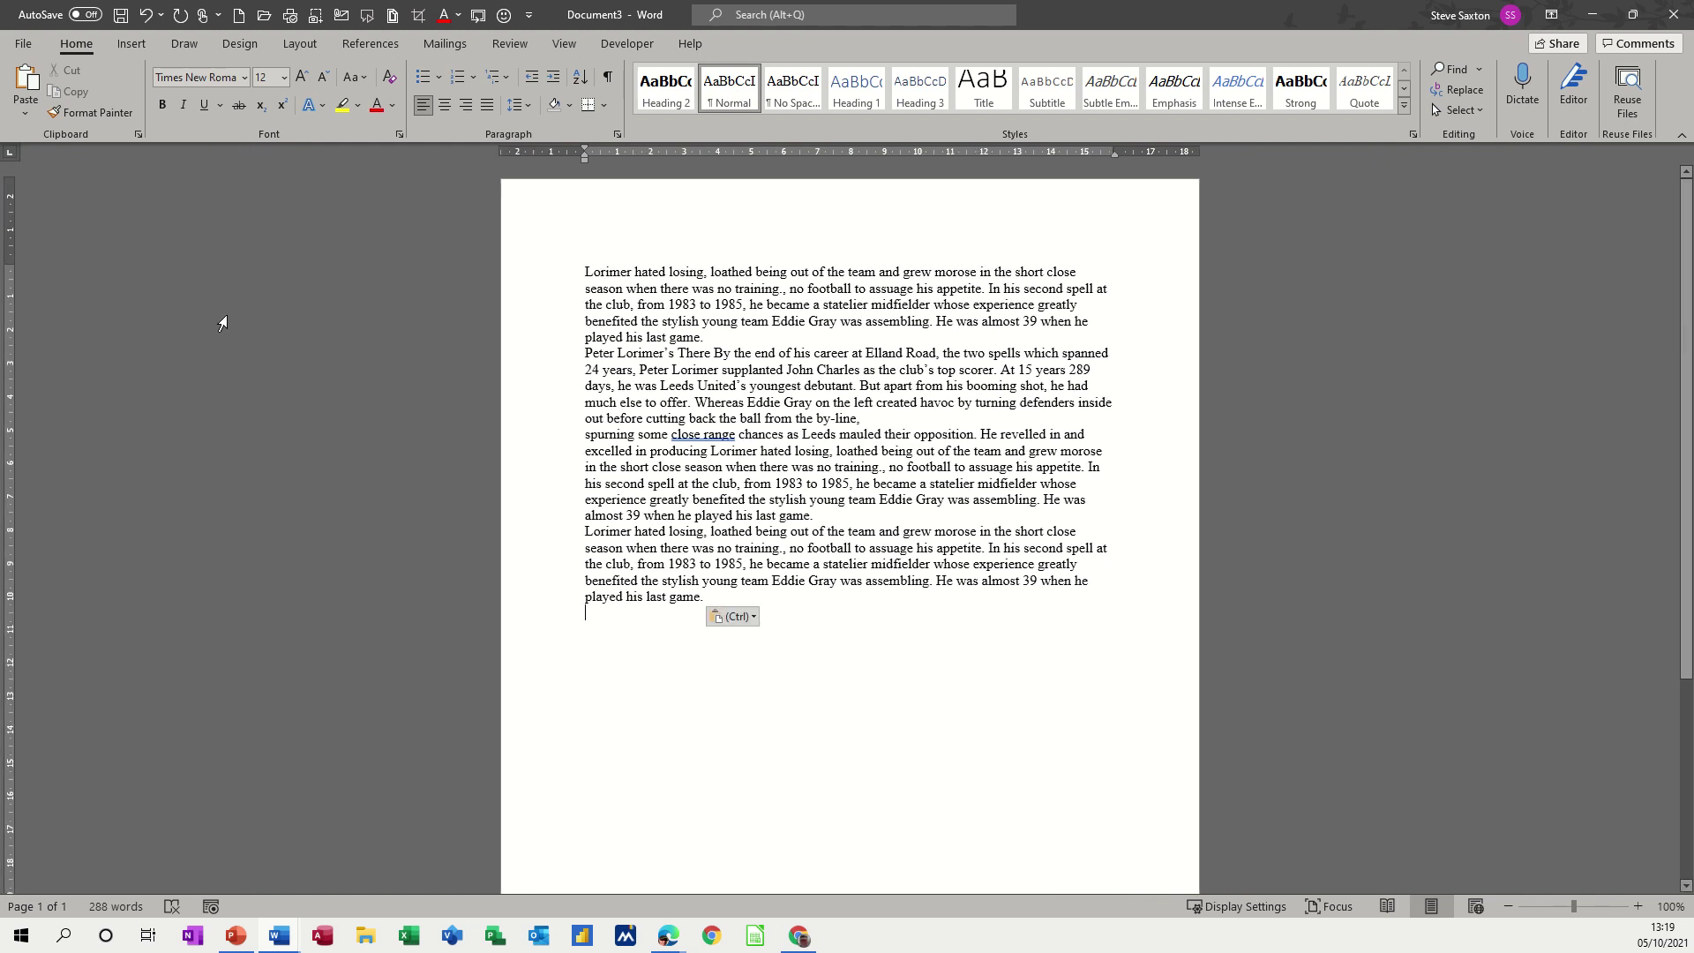
click(138, 134)
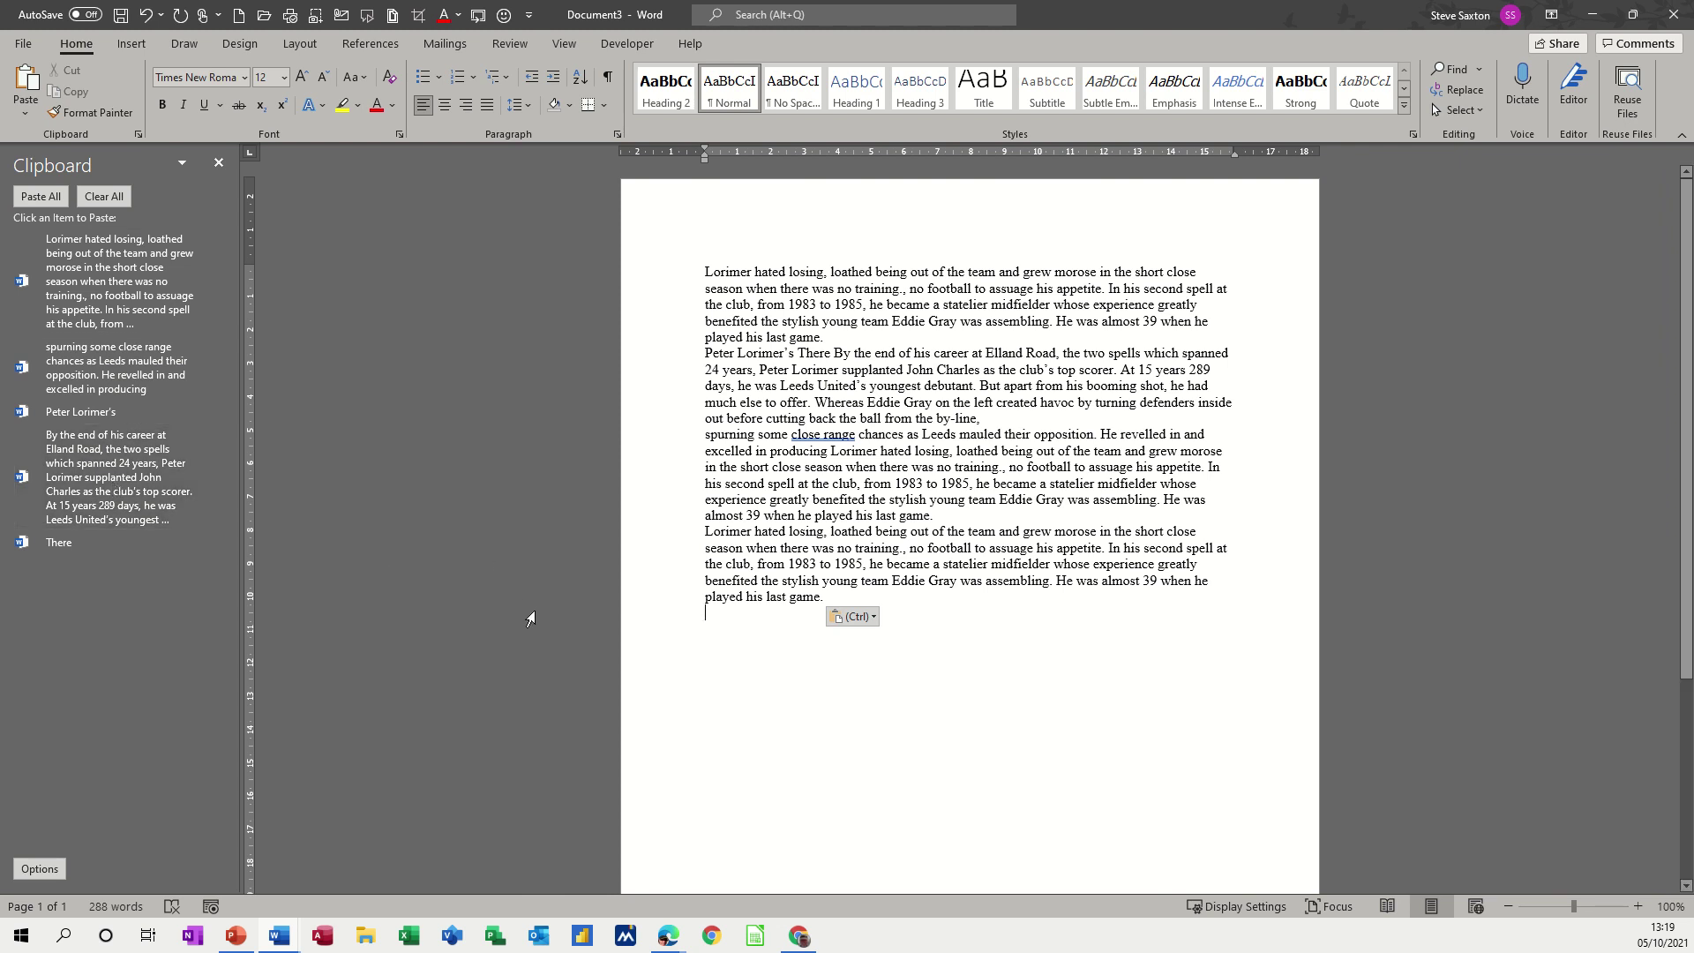
key(alt+F4)
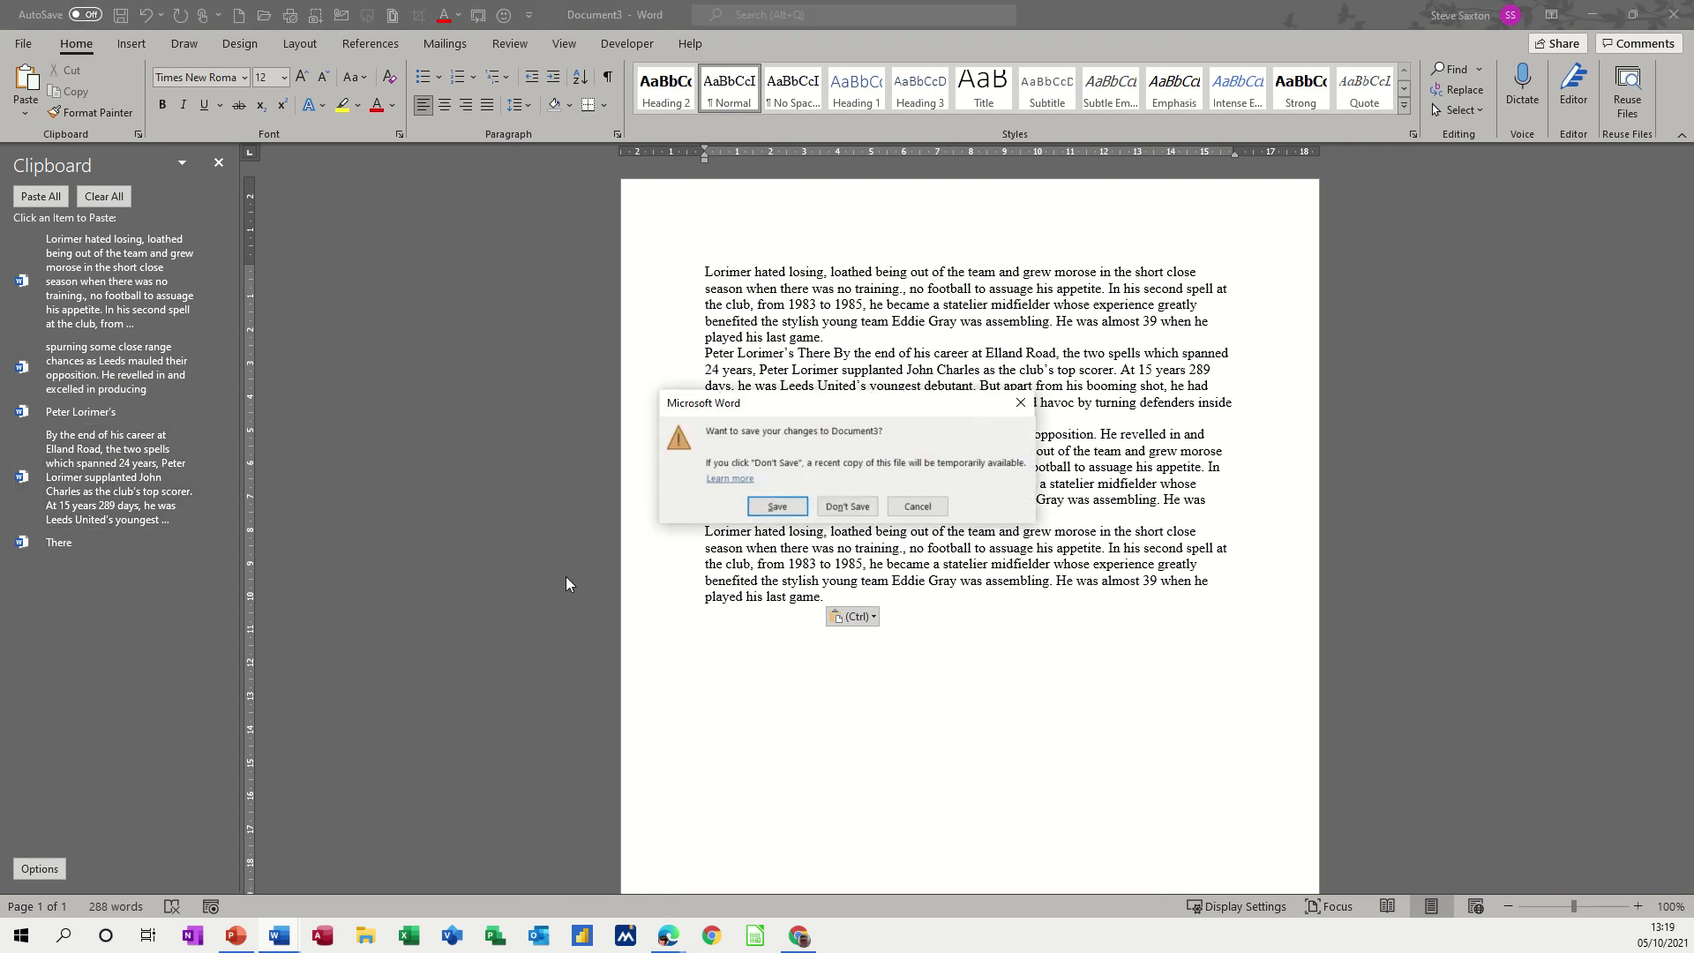
key(n)
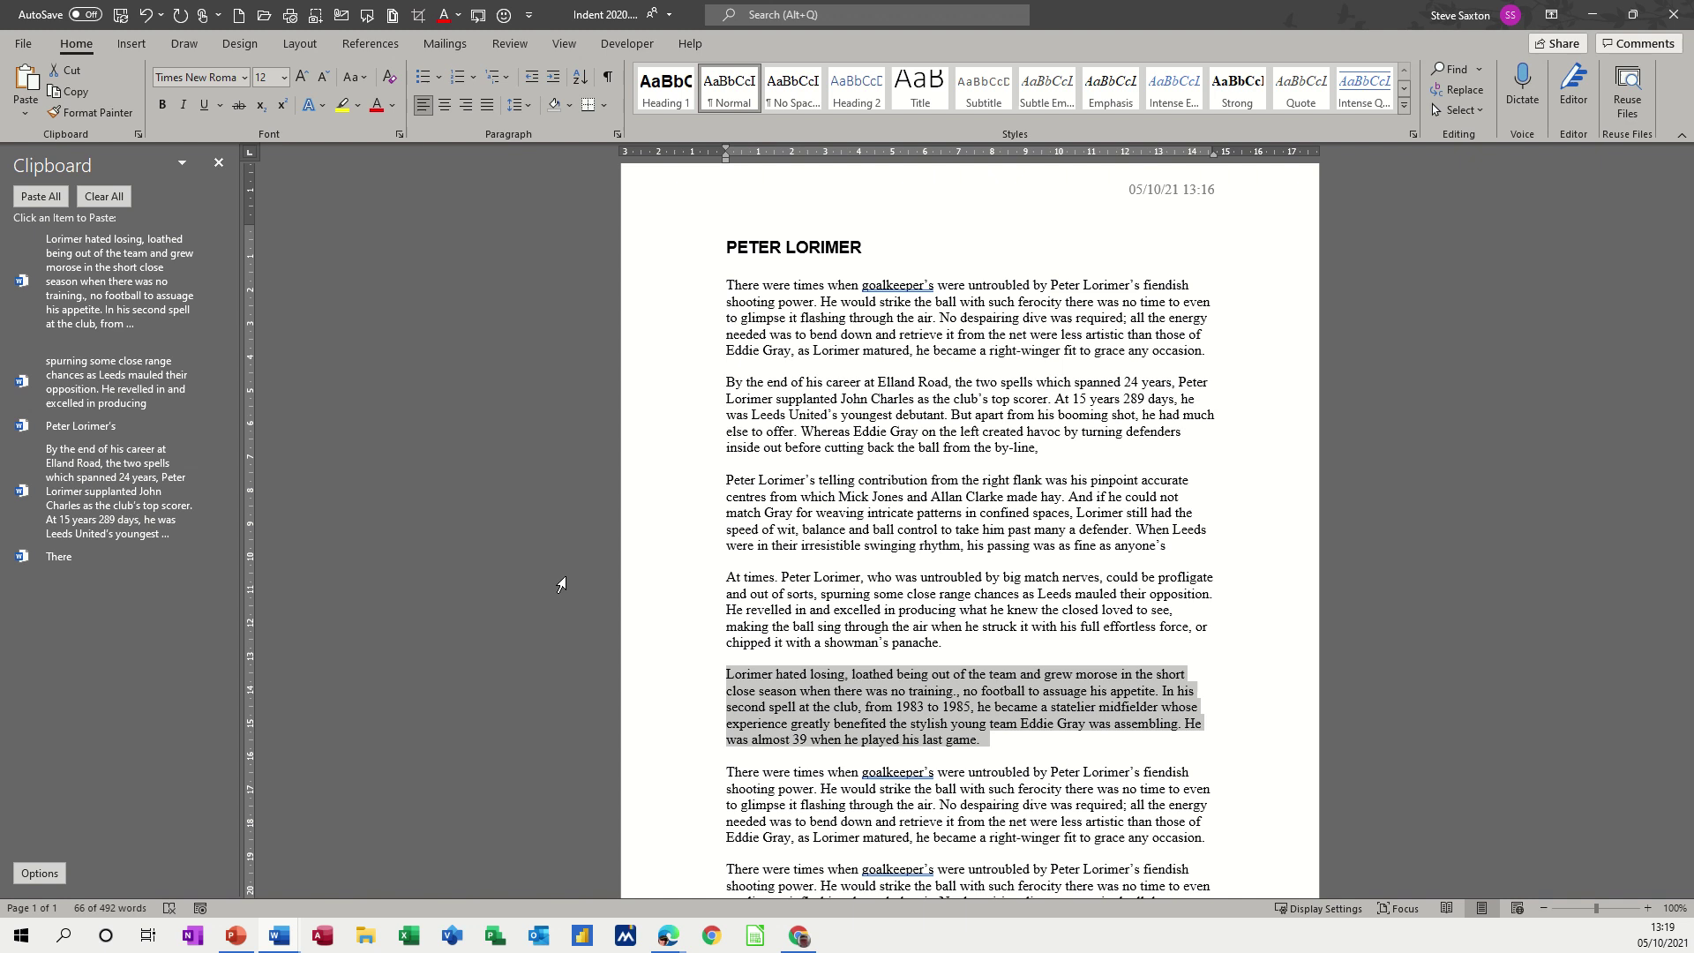
key(alt+F4)
key(n)
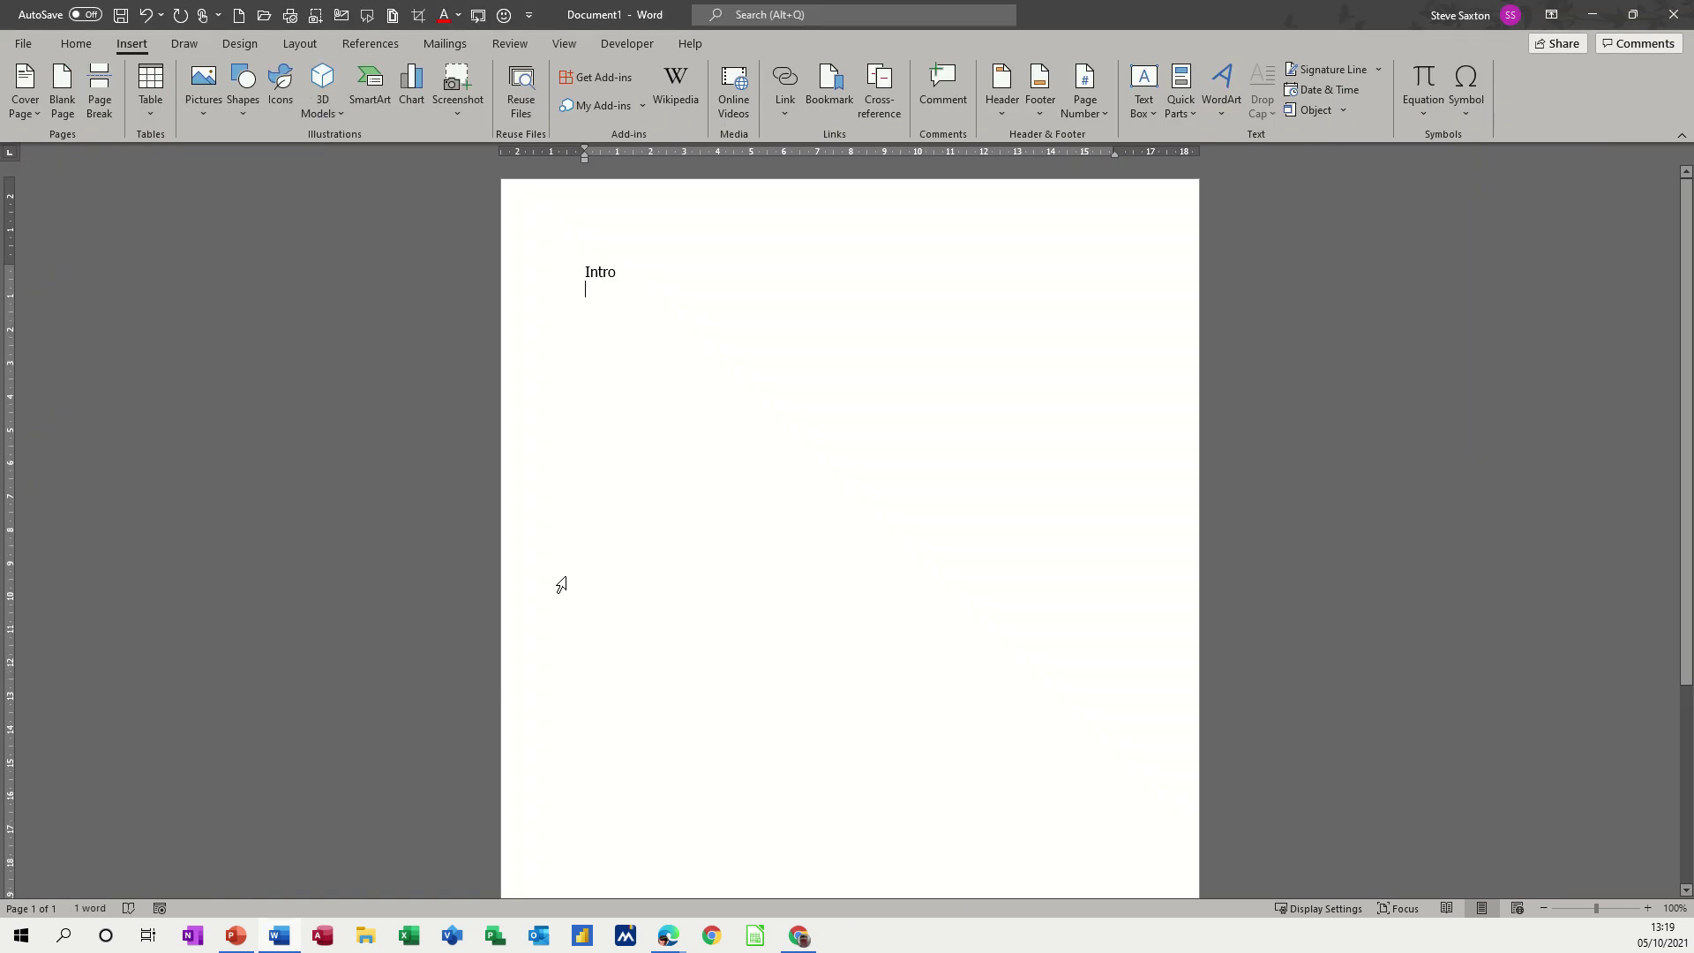
key(alt+F4)
key(n)
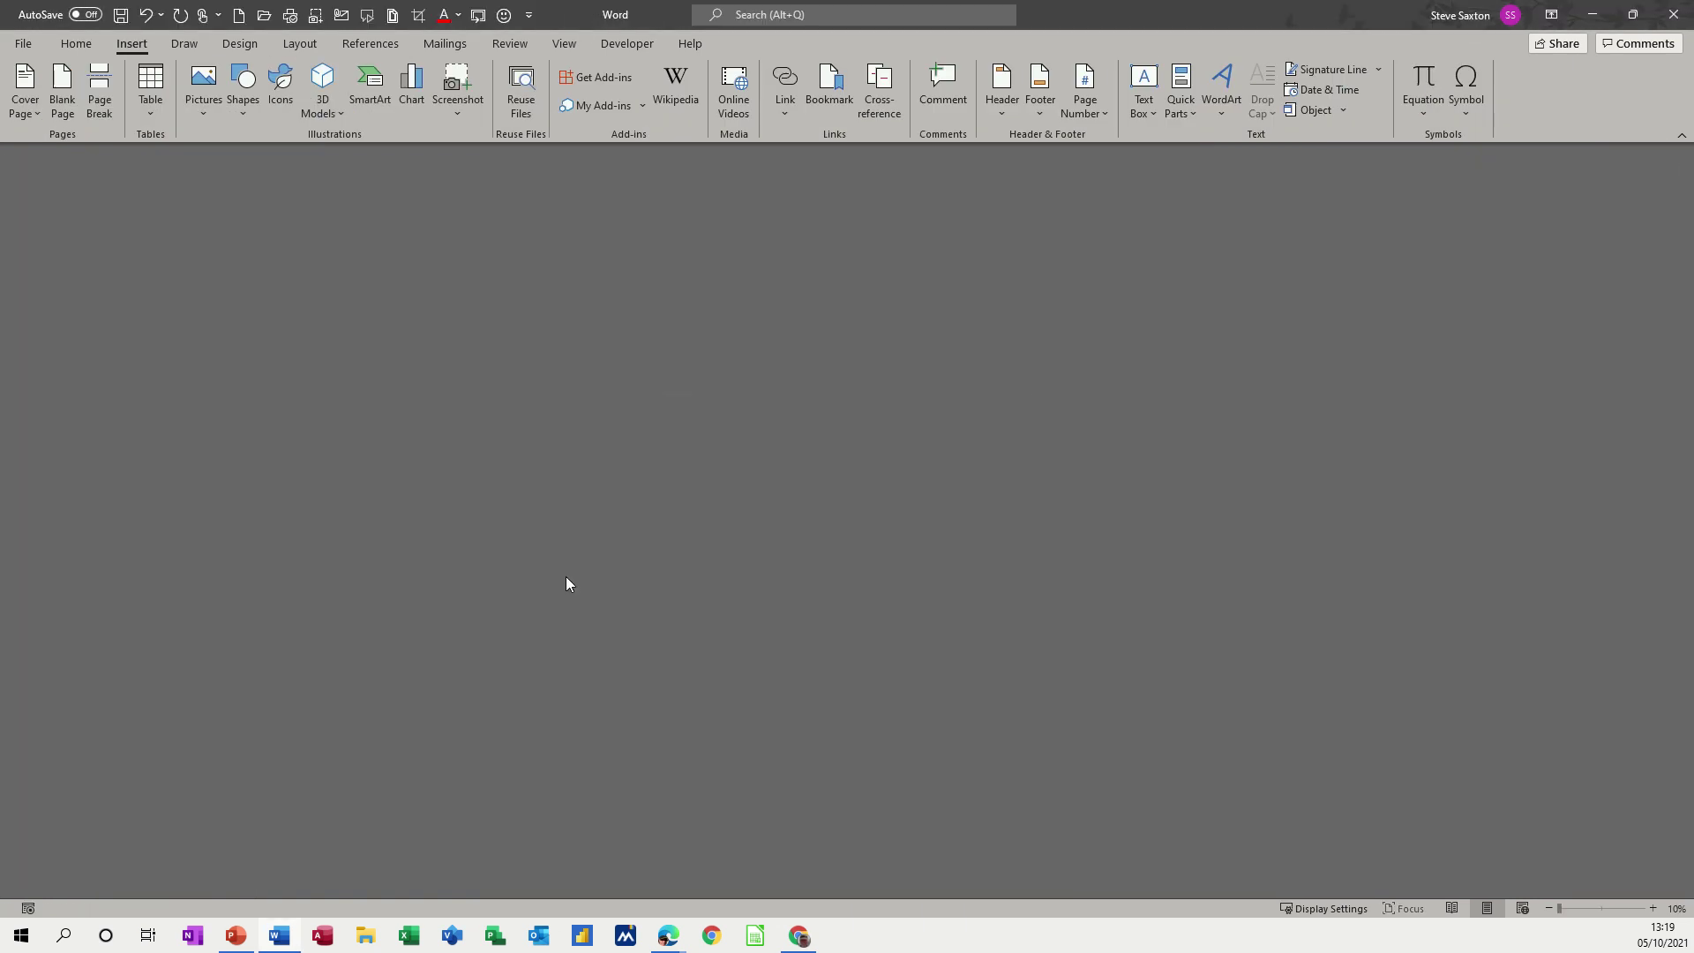
Confirm the clipboard items persist in a new blank document, then close it and quit Word
key(ctrl+n)
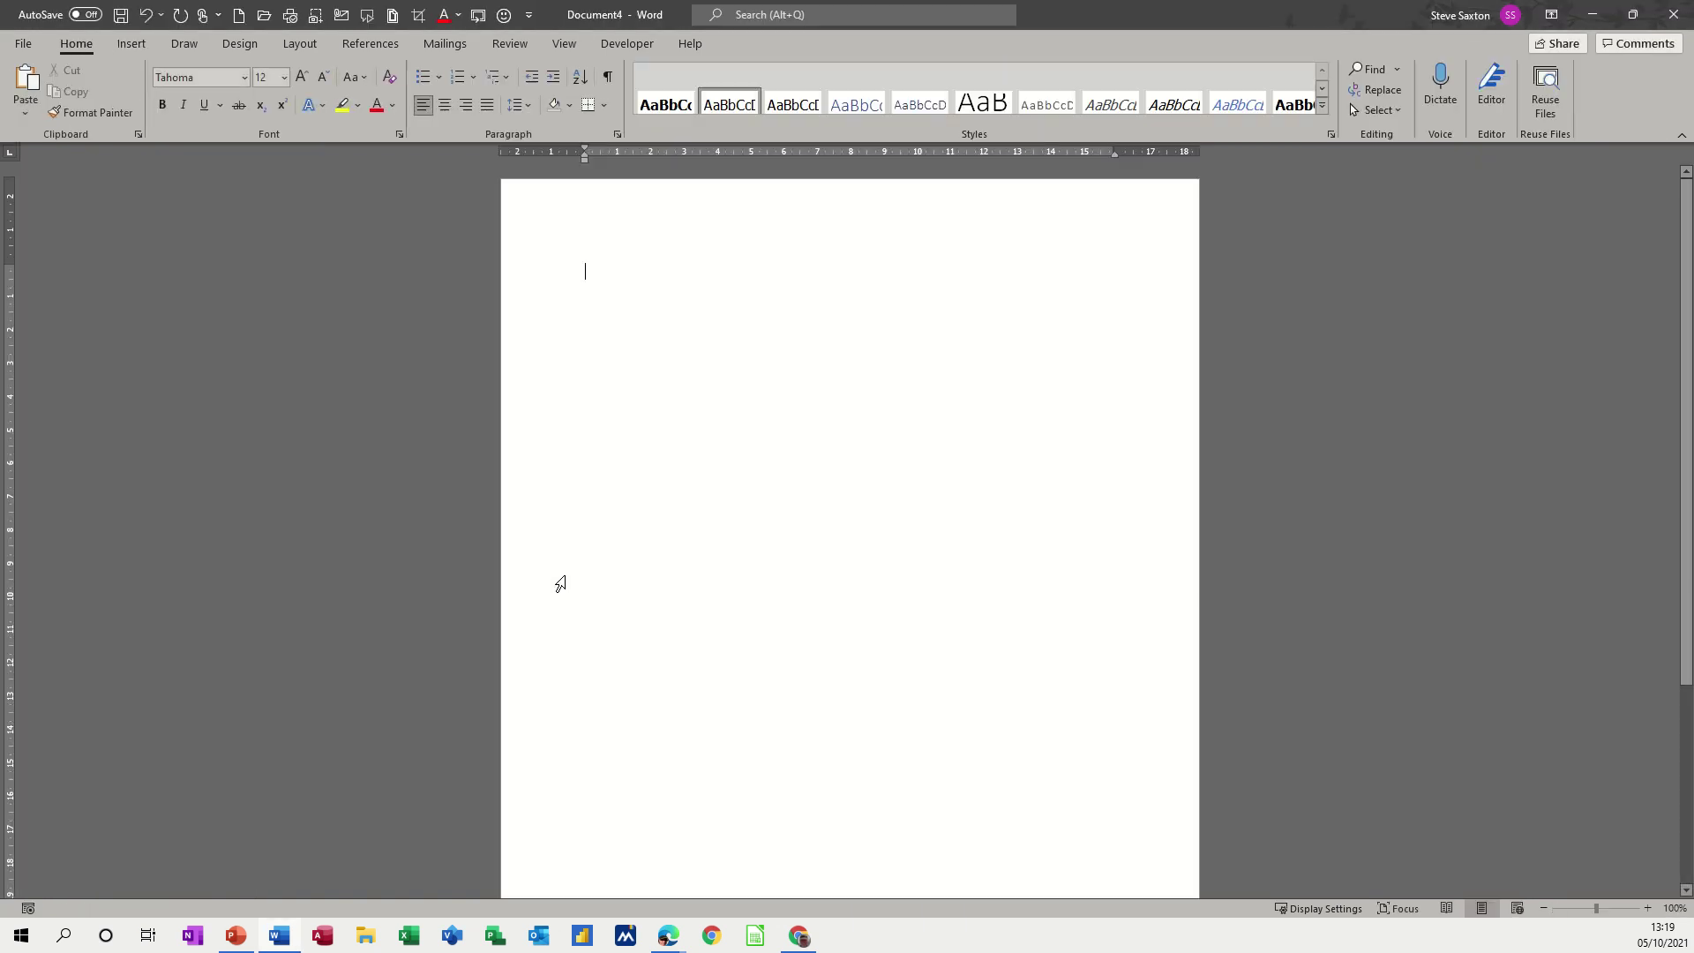
click(137, 134)
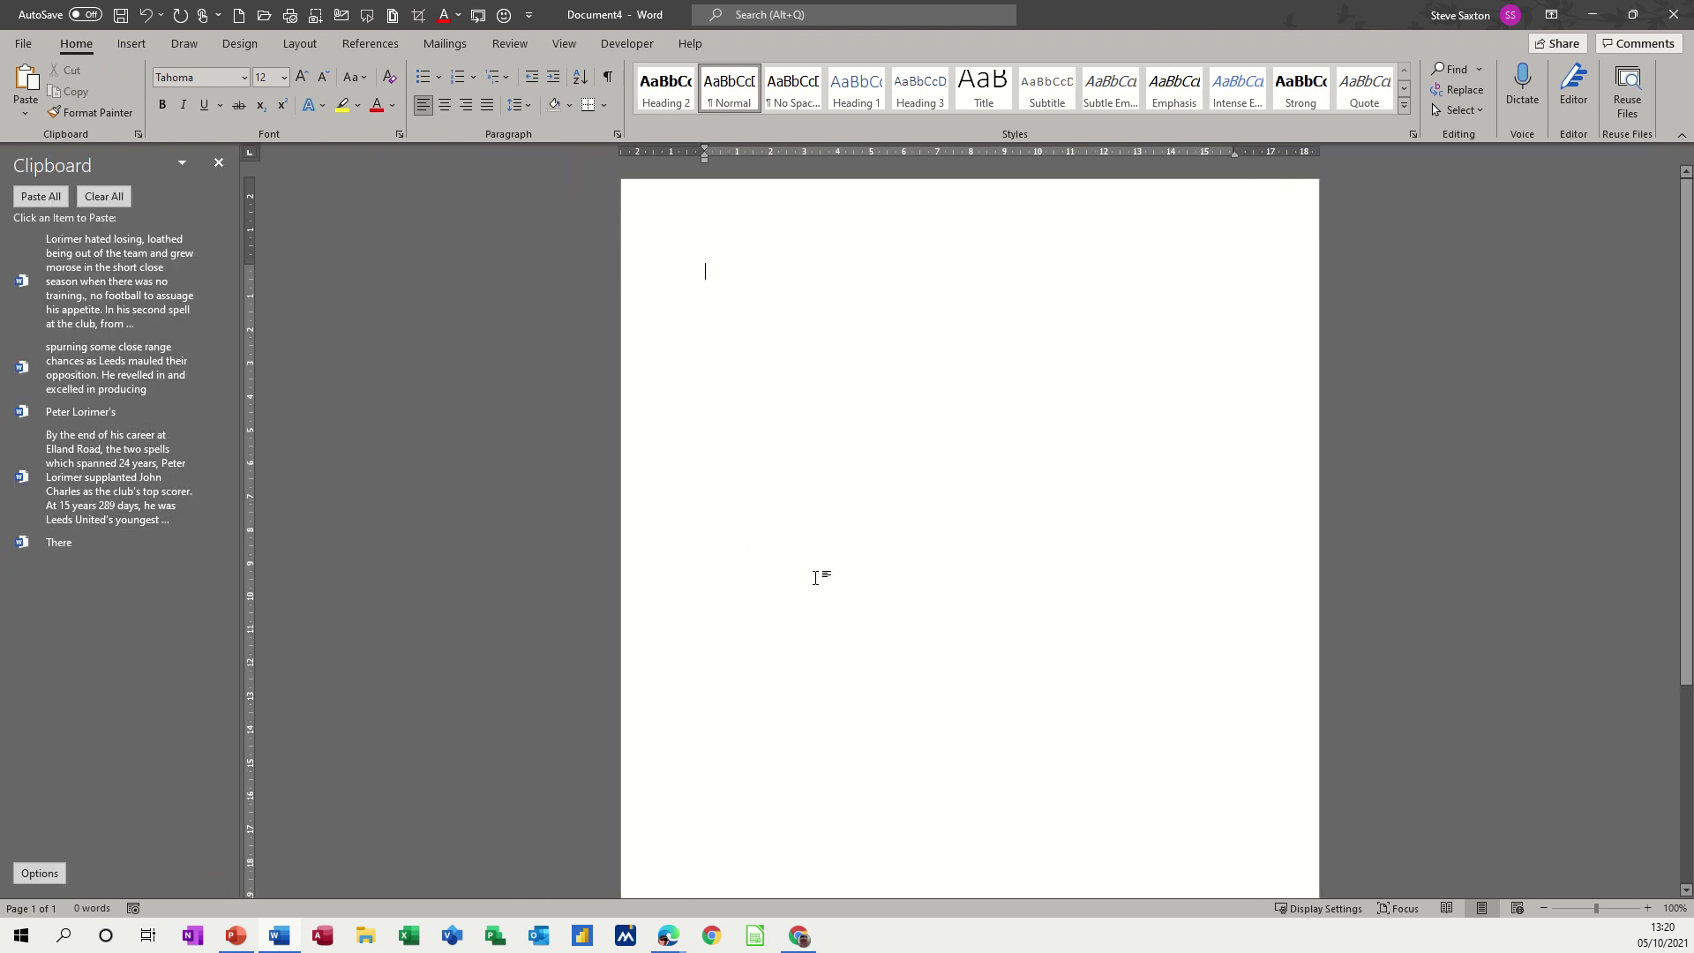
key(ctrl+w)
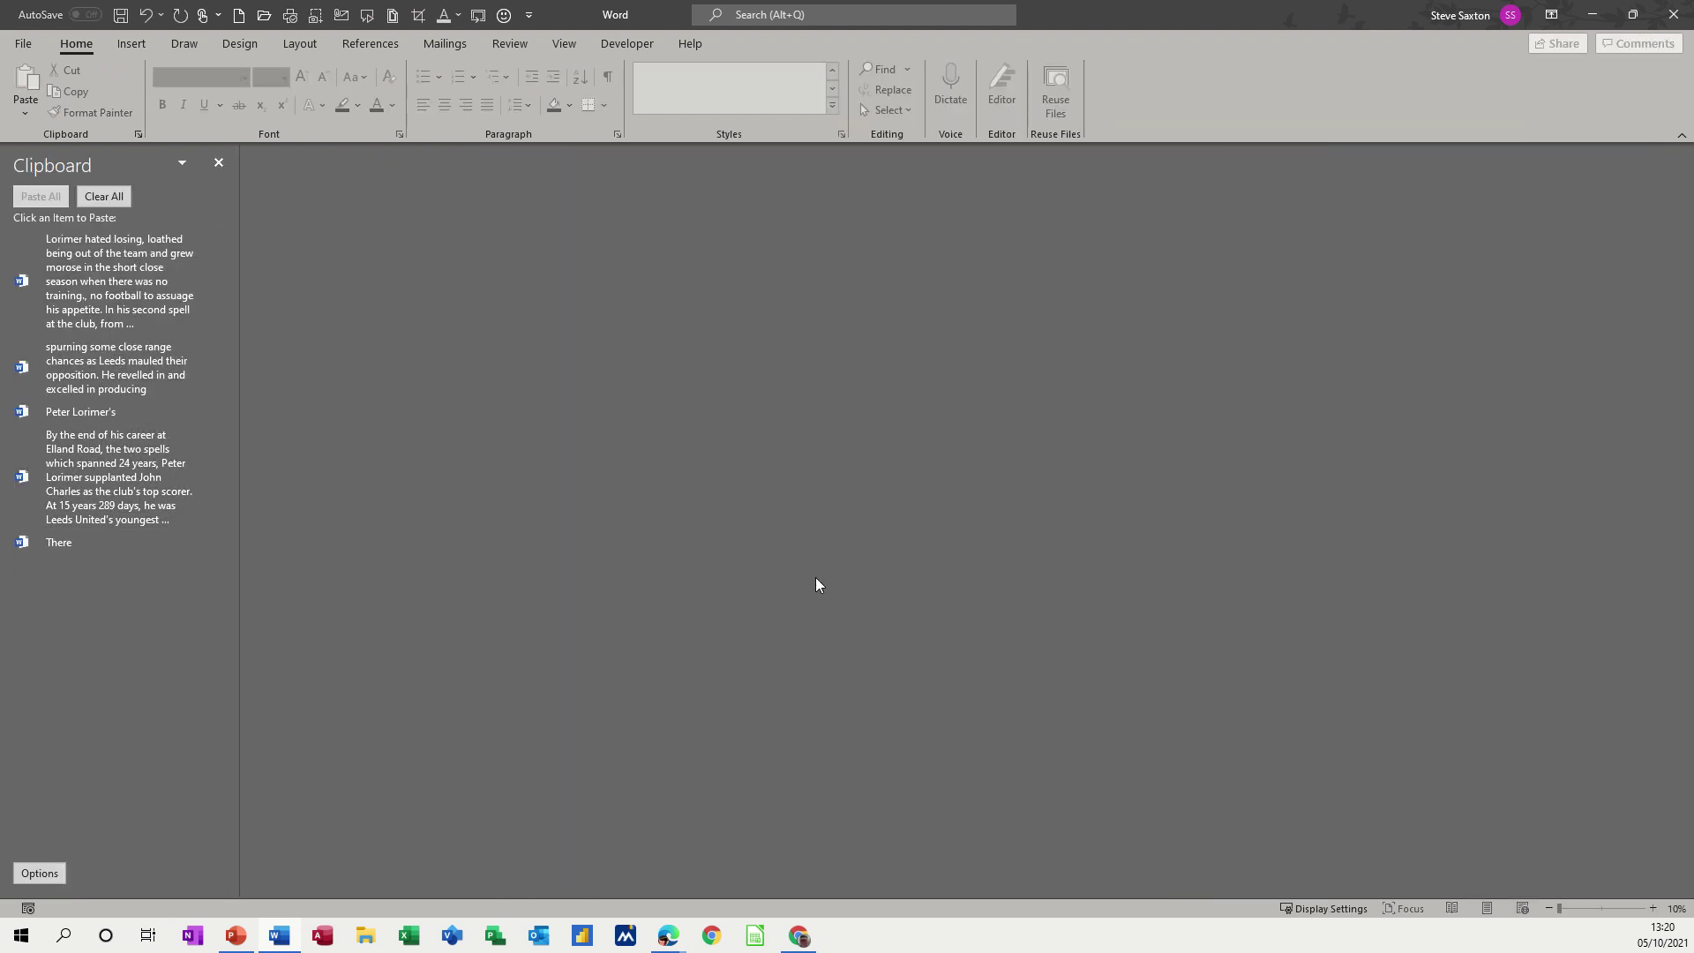
click(1674, 14)
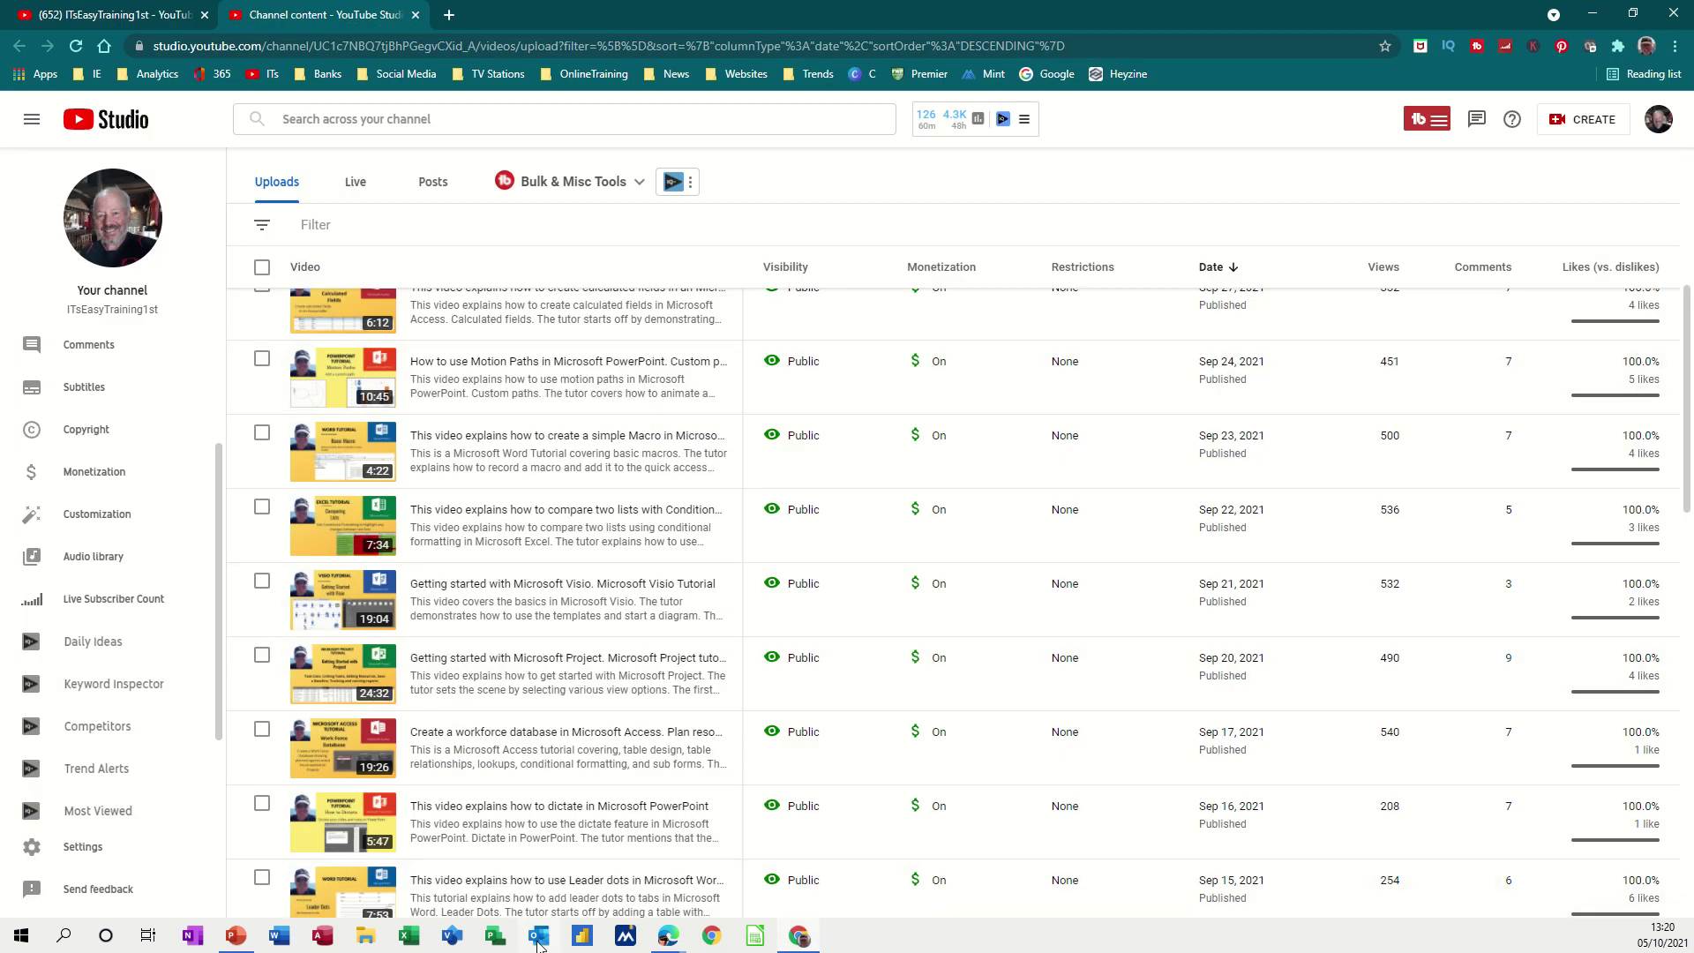
Relaunch Word from its taskbar icon
click(281, 939)
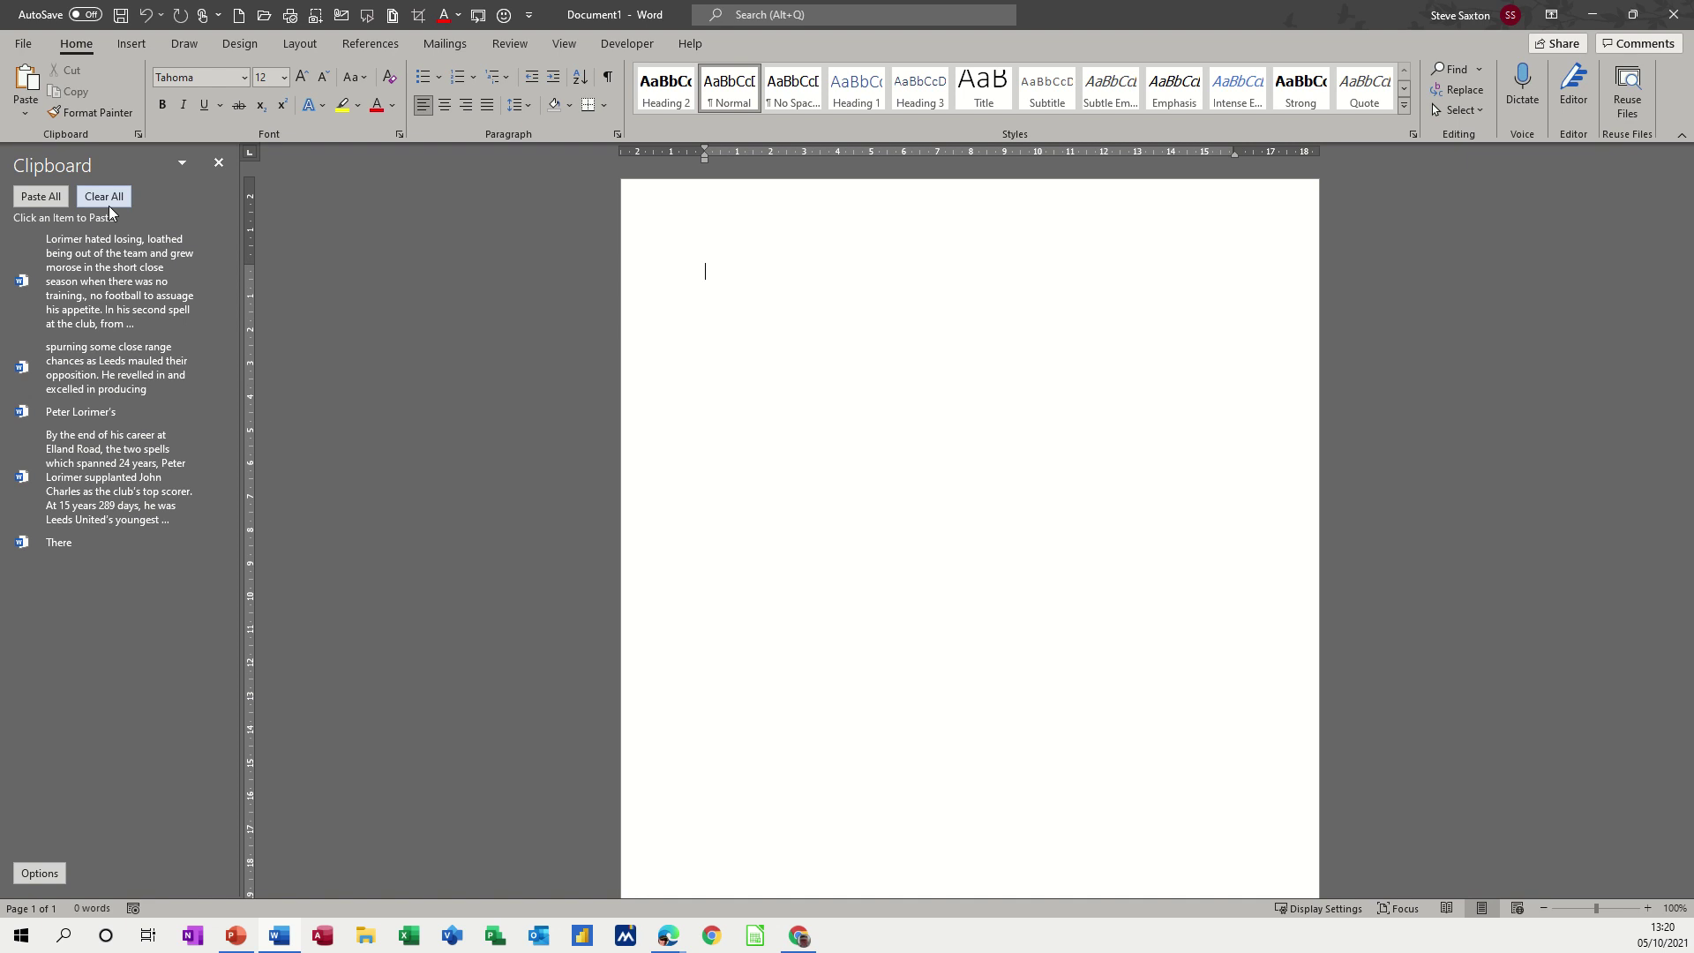
Reopen the Clipboard pane and use Clear All to remove the five stored Lorimer snippets
click(219, 165)
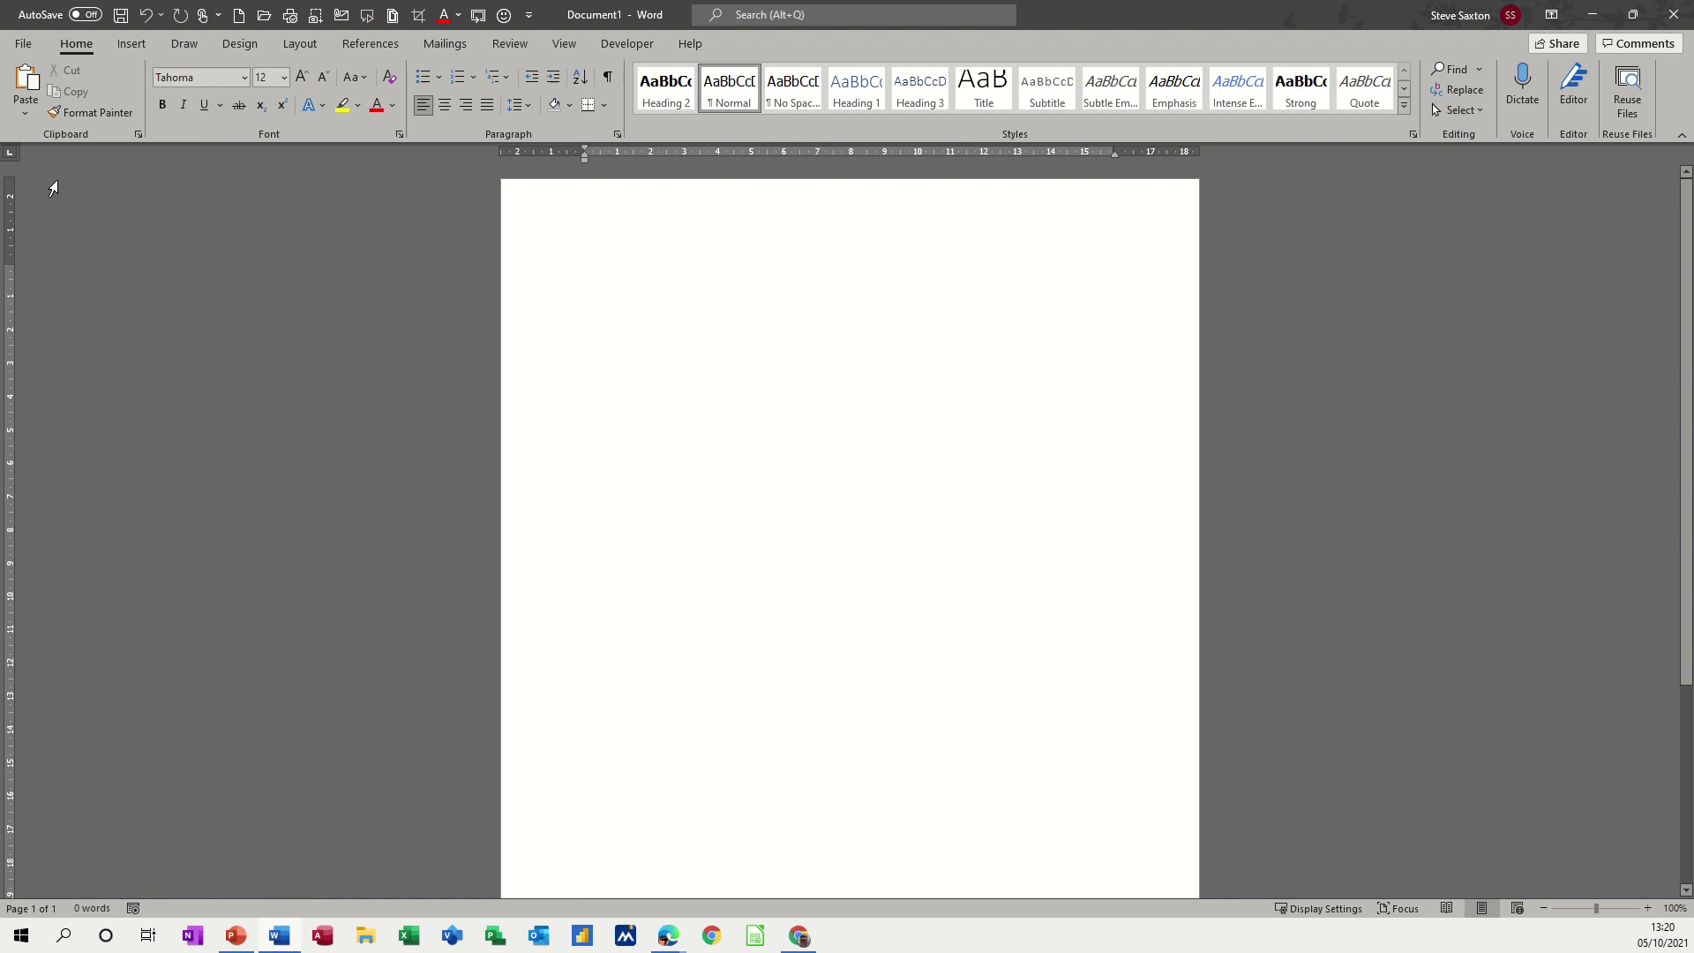
click(138, 134)
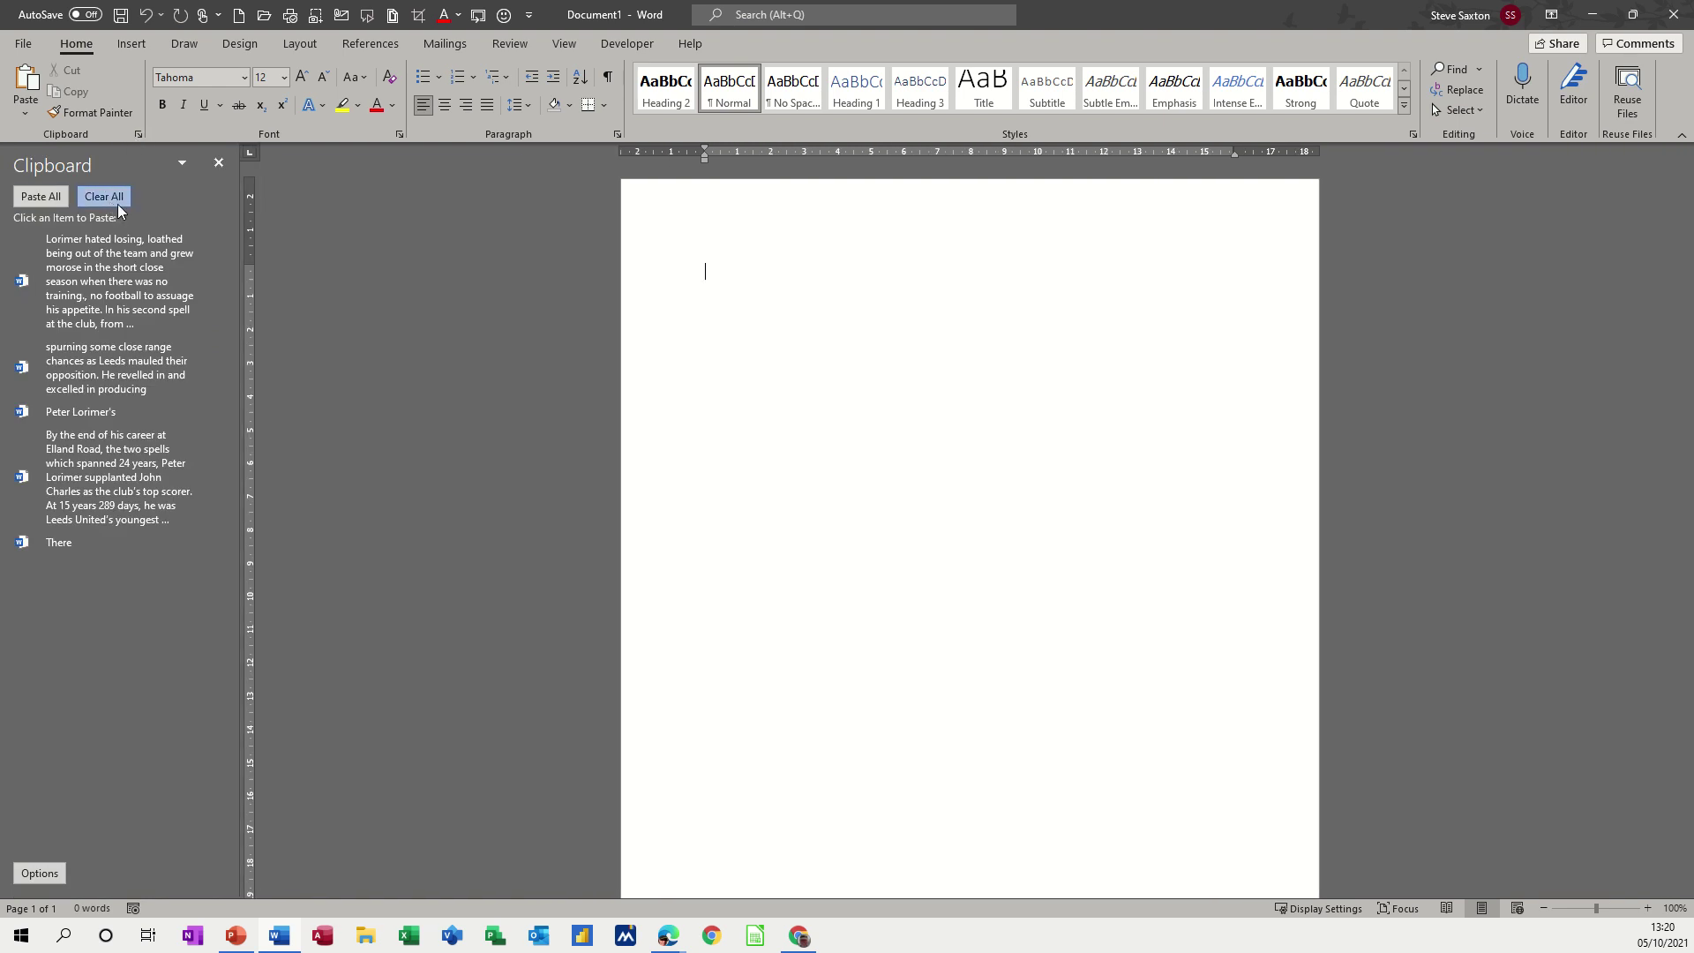
click(116, 201)
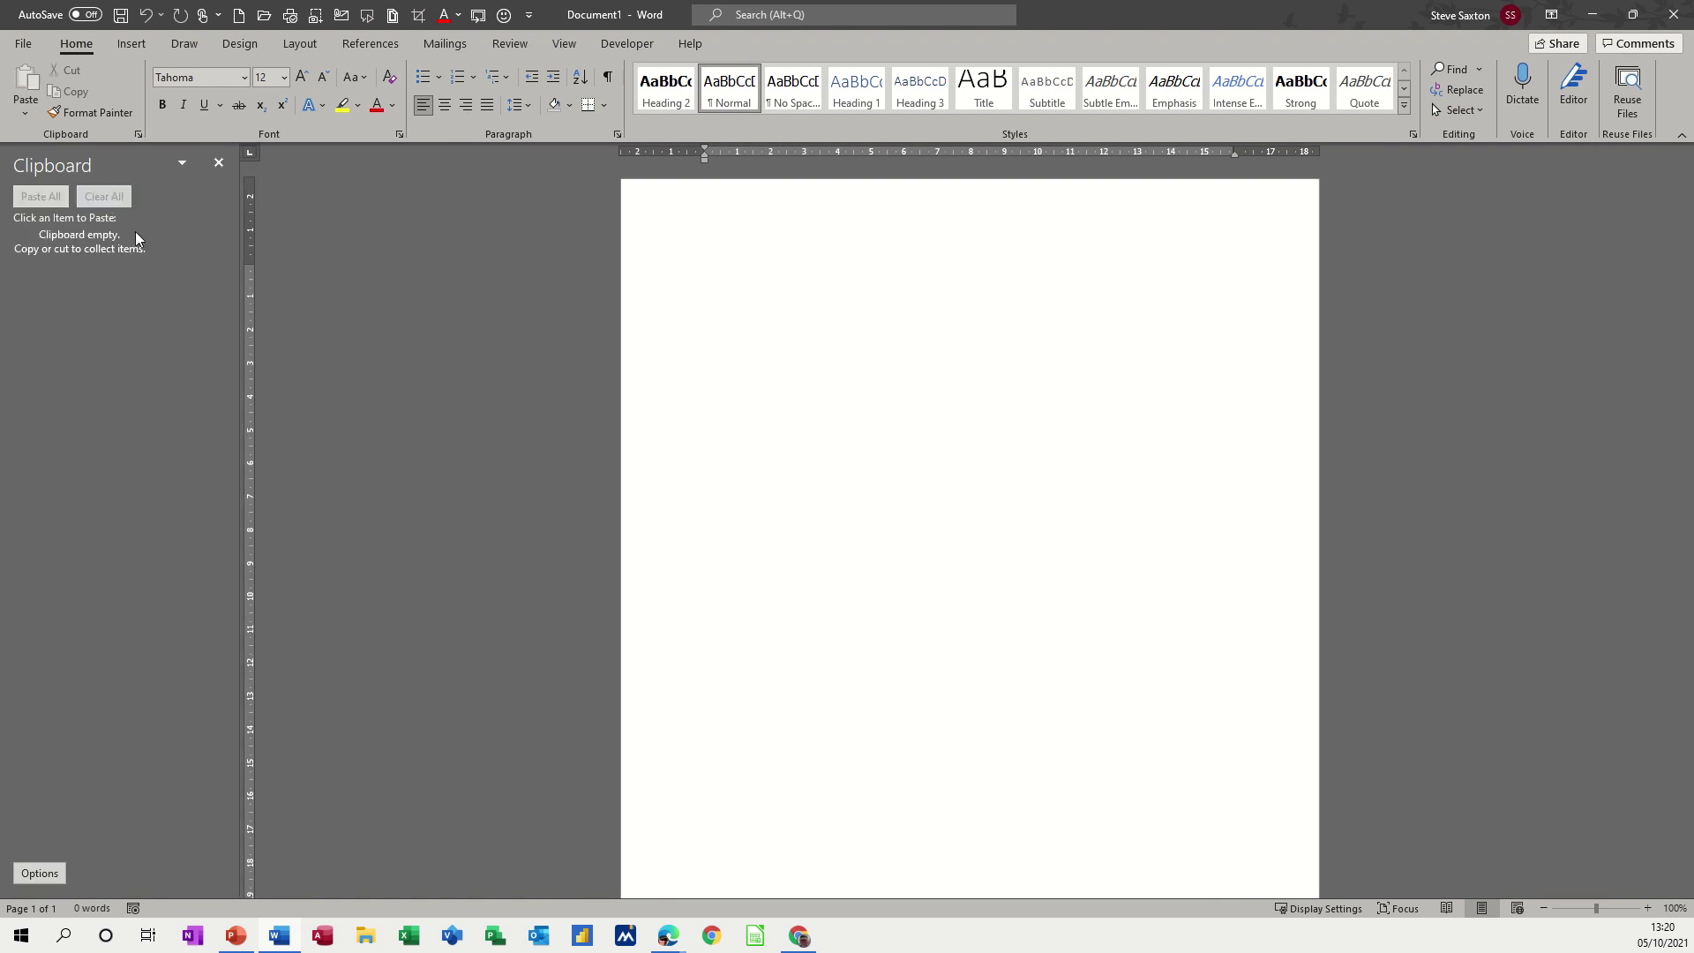
Close the emptied Clipboard pane, leaving only blank Document1 visible
click(219, 164)
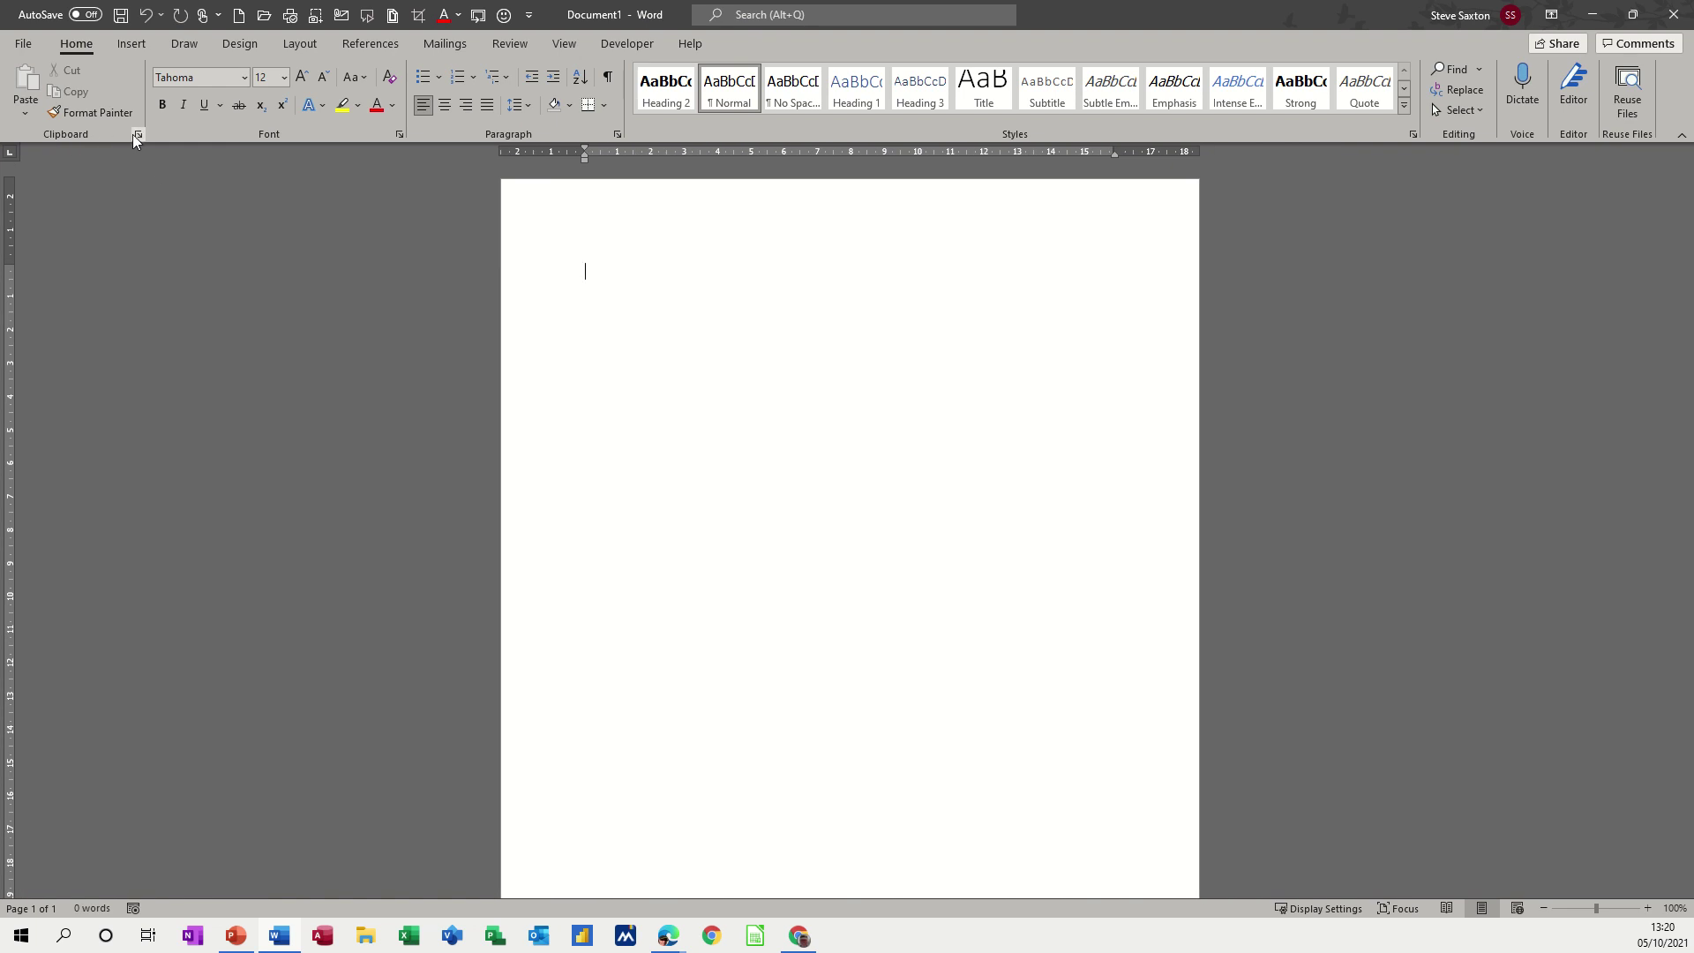